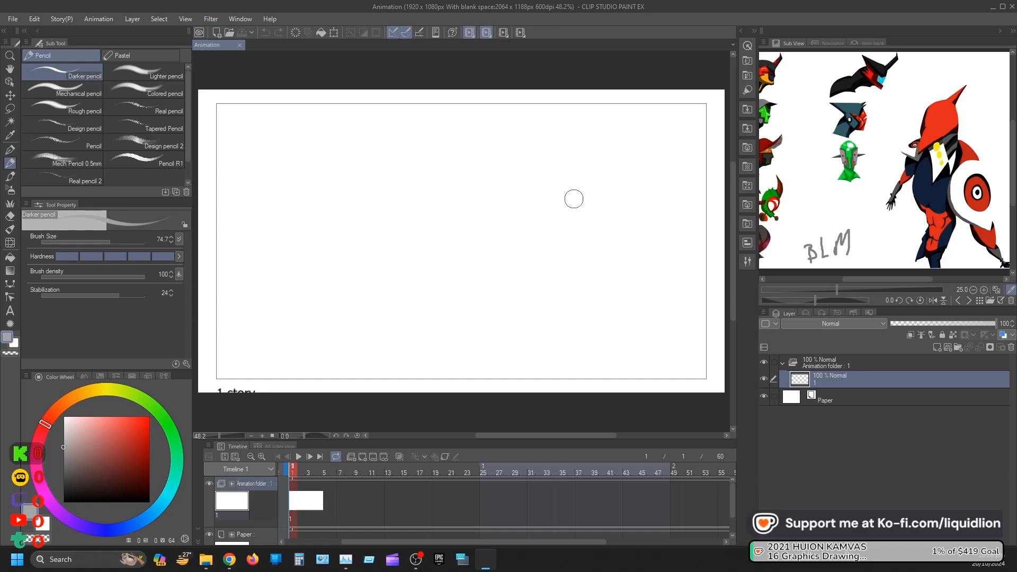
# - Open the 3D materials and look through the Test Motion Pose(BHV), Running and Backflip pose materials
pyautogui.click(742, 31)
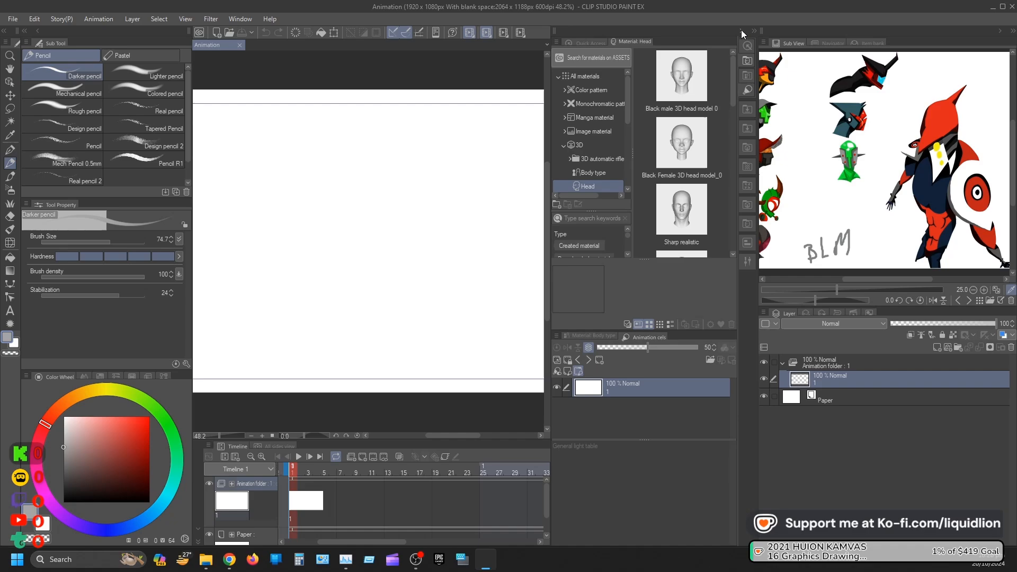
pyautogui.click(587, 147)
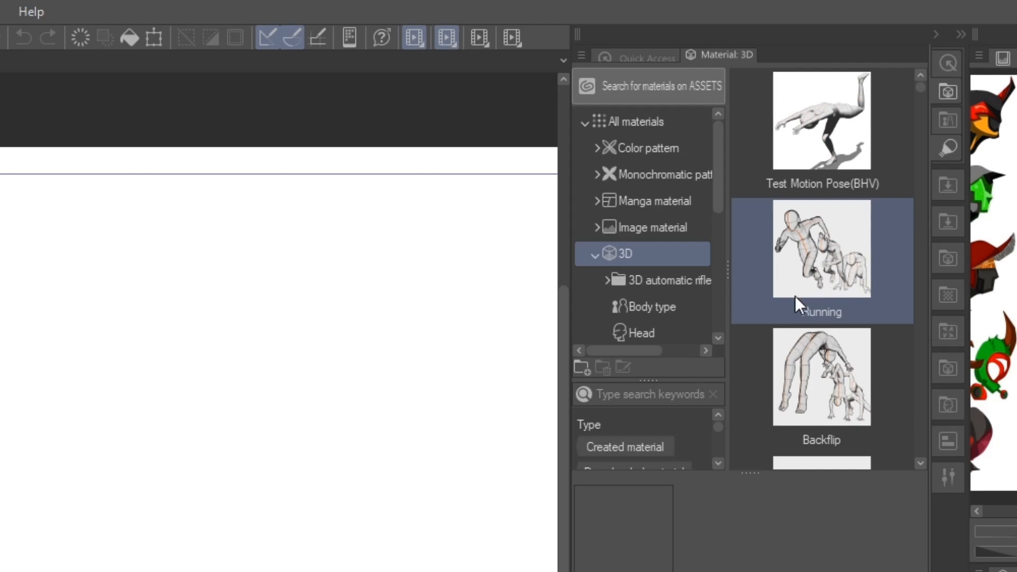
pyautogui.click(818, 339)
pyautogui.click(844, 291)
pyautogui.scroll(-2, 843, 286)
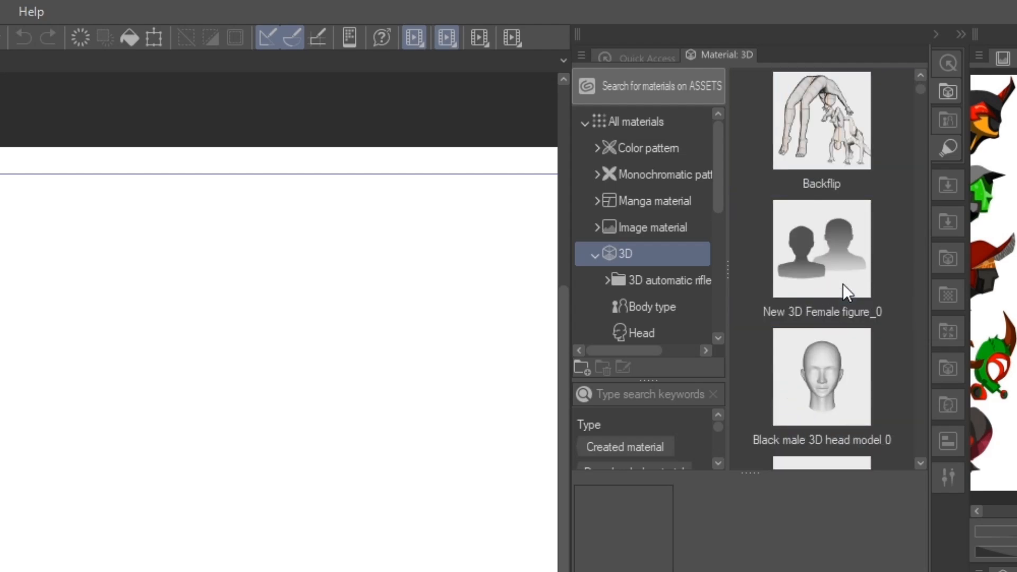
pyautogui.scroll(2, 843, 284)
pyautogui.click(818, 125)
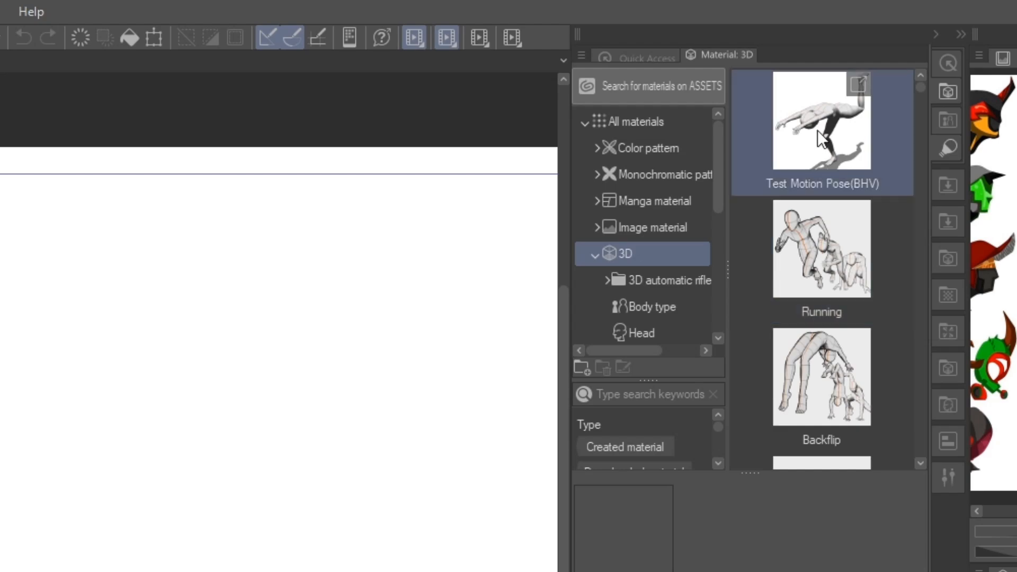
pyautogui.click(800, 225)
pyautogui.click(784, 126)
pyautogui.click(837, 265)
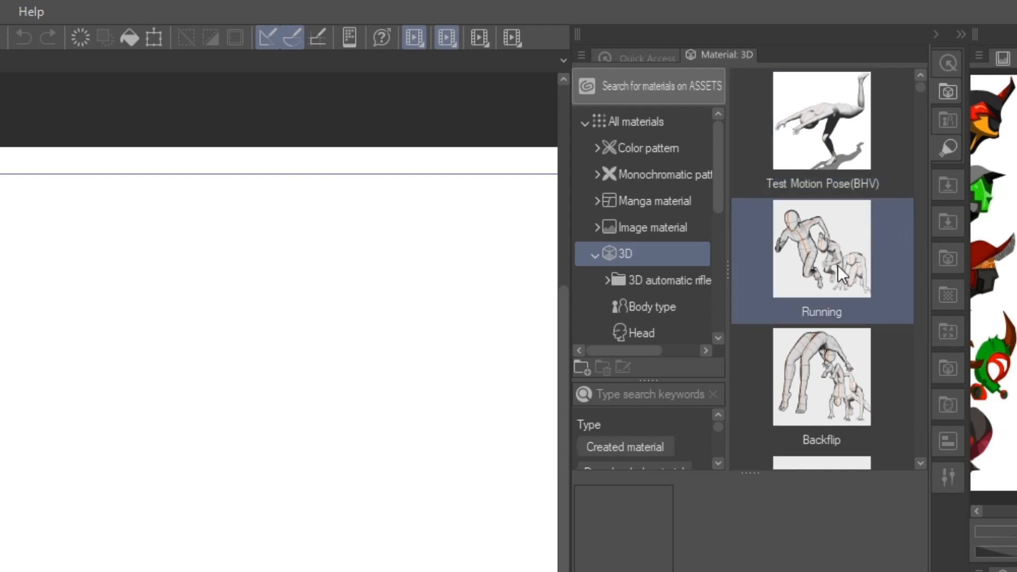
pyautogui.click(863, 373)
pyautogui.click(845, 278)
pyautogui.click(830, 377)
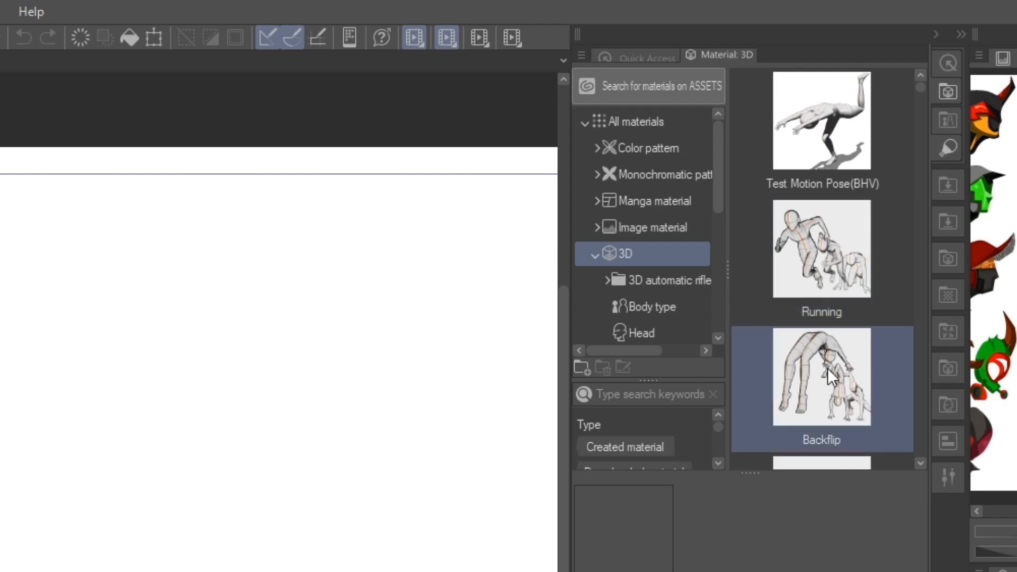
pyautogui.click(814, 261)
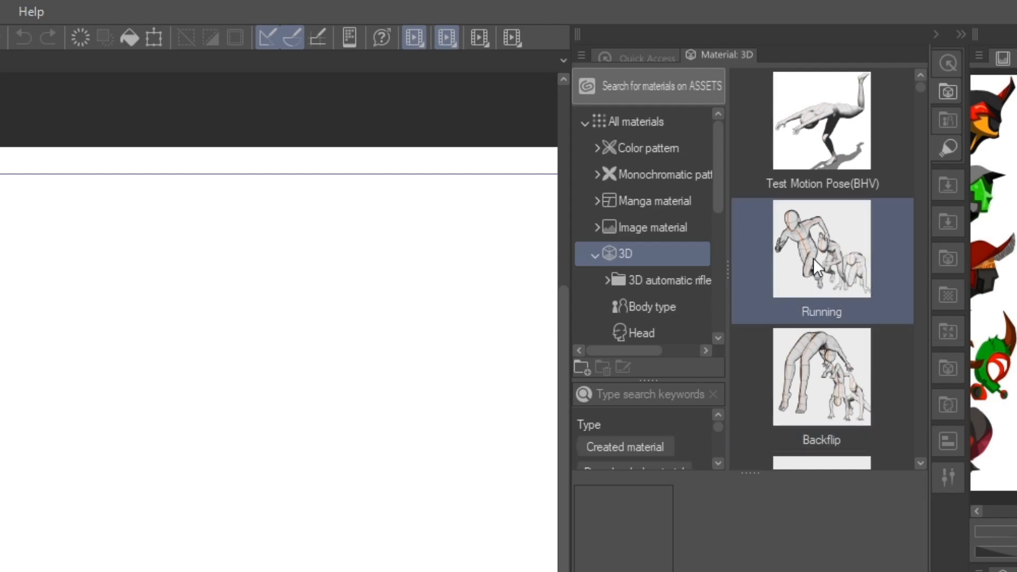
# - Add the Running pose material to the animation as a 3D figure and assign its cel to frame 1
pyautogui.moveTo(822, 243); pyautogui.dragTo(196, 405)
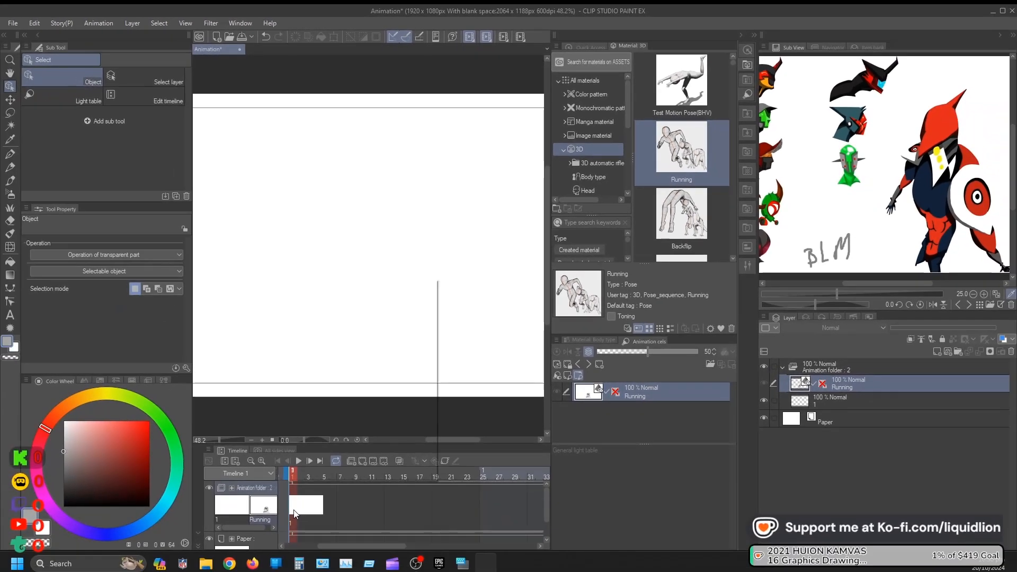
pyautogui.rightClick(295, 514)
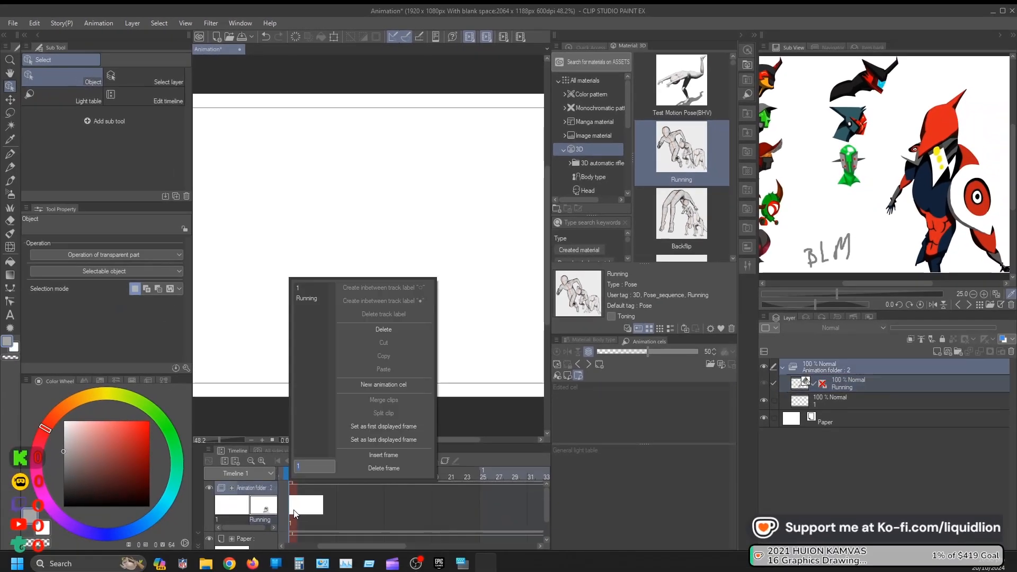
pyautogui.click(305, 300)
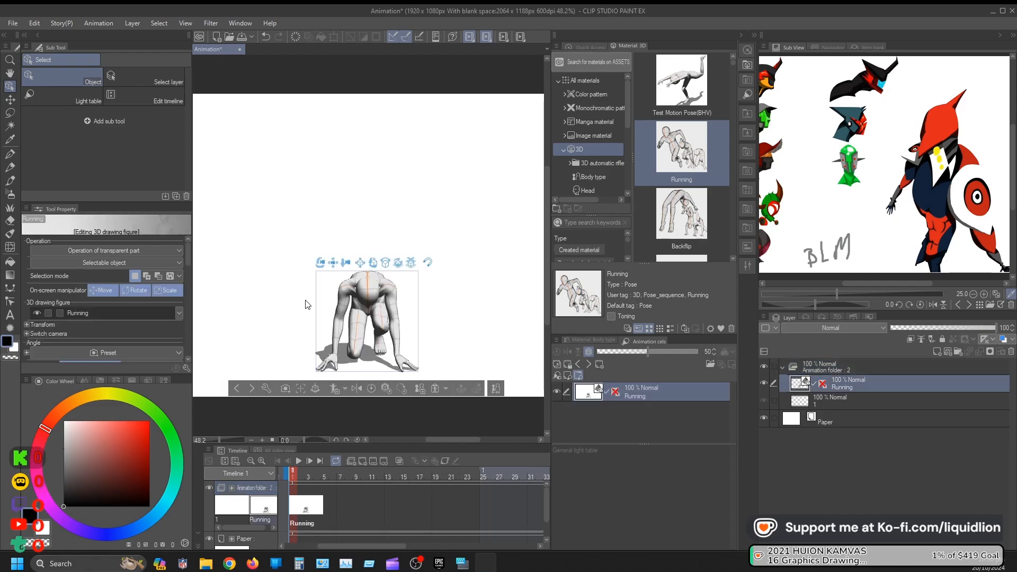
# - Turn the 3D figure's view to a side profile facing left, shift it toward the canvas's right side, and collapse the materials
pyautogui.moveTo(434, 319); pyautogui.dragTo(291, 313)
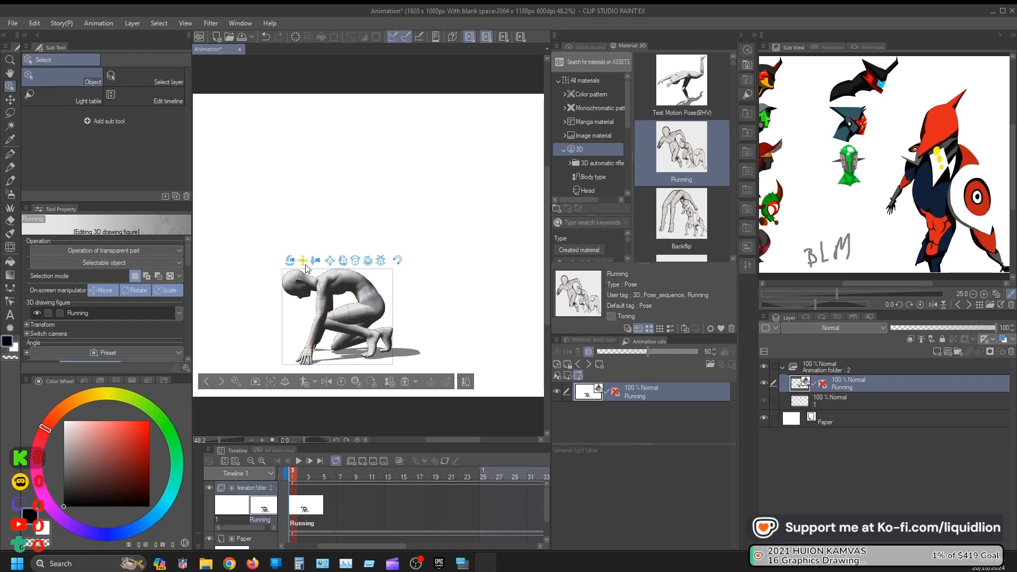
pyautogui.moveTo(304, 262); pyautogui.dragTo(456, 263)
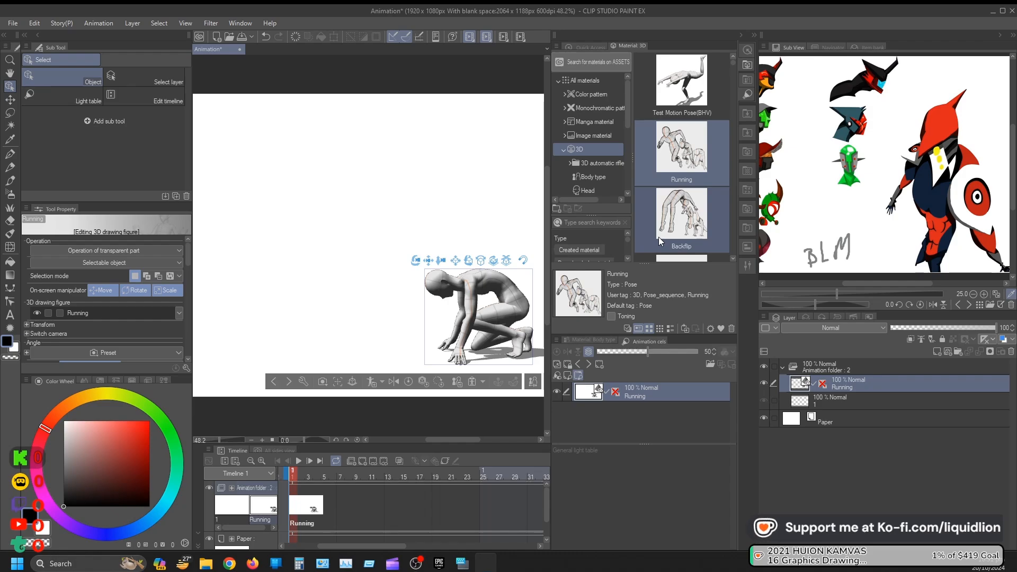
pyautogui.click(740, 36)
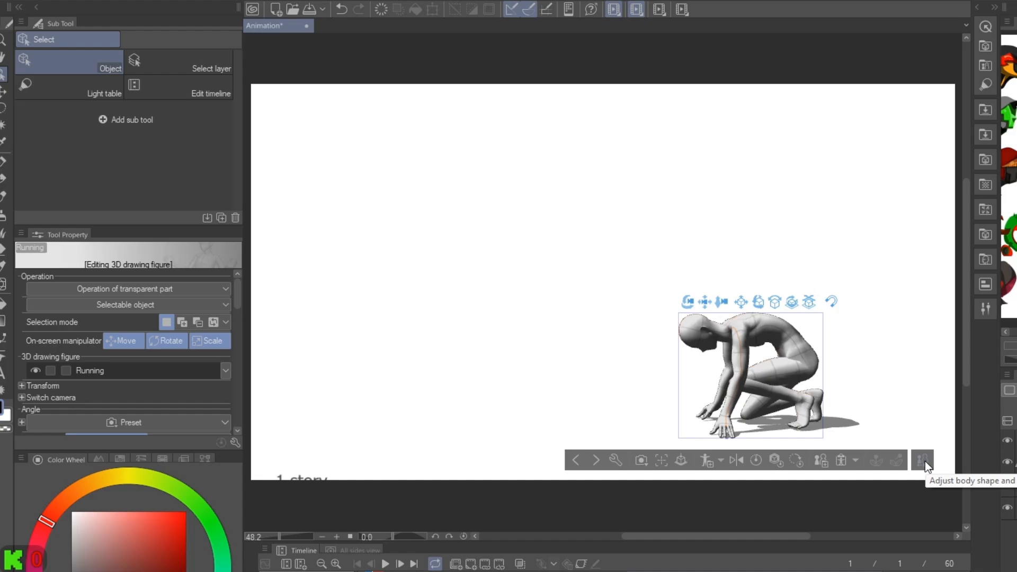
# - Open the 3D figure's detailed settings, show the pose sequence options, and enlarge the dialog
pyautogui.click(960, 473)
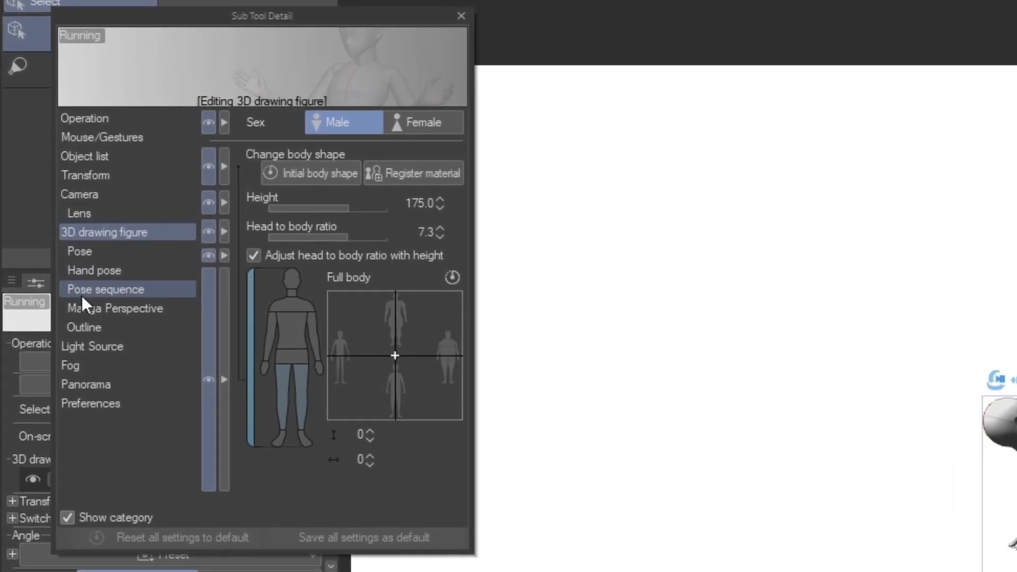
pyautogui.click(115, 272)
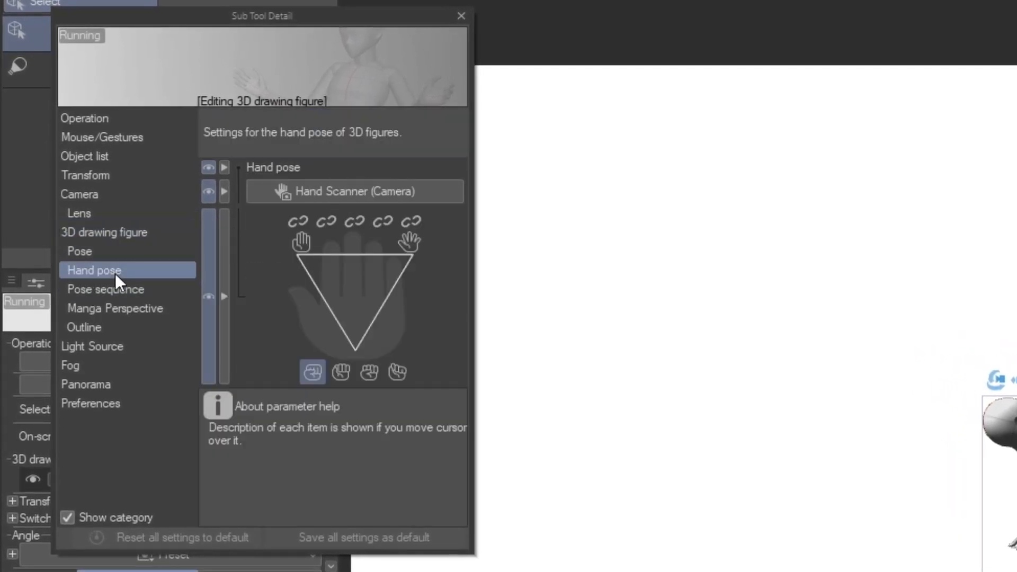
pyautogui.click(94, 291)
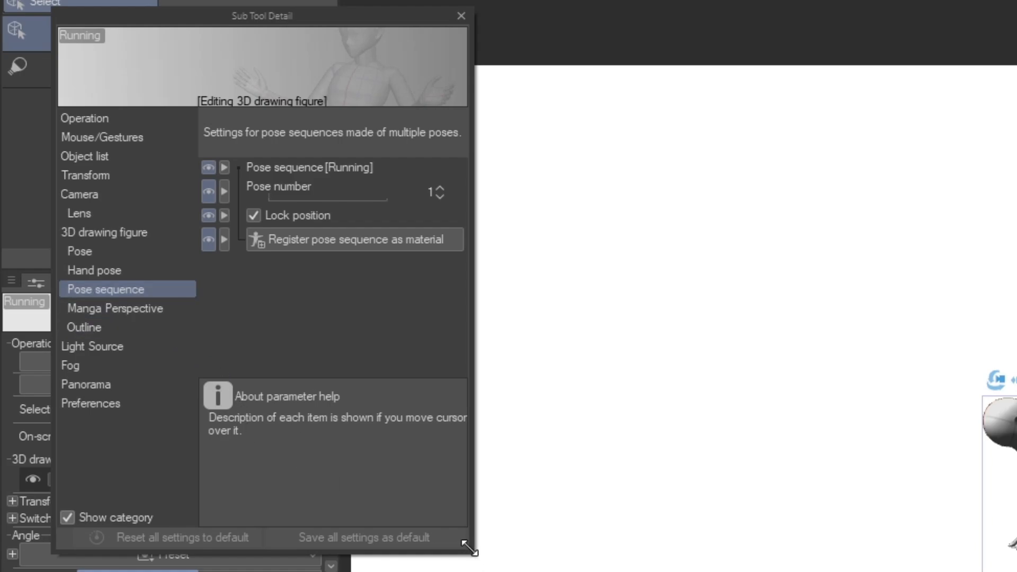
pyautogui.moveTo(468, 551); pyautogui.dragTo(638, 571)
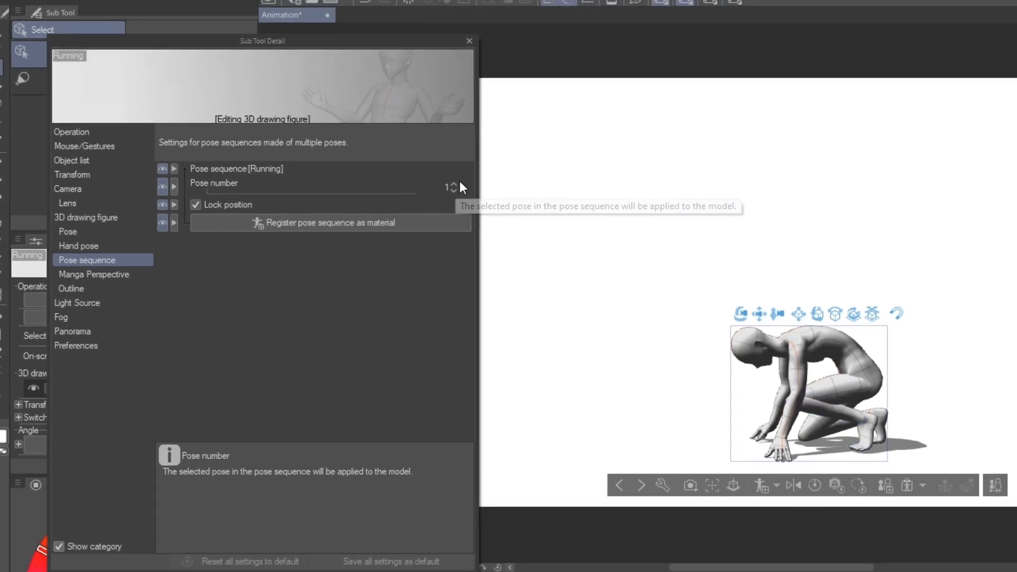
# - Preview the Running sequence pose by pose up to pose number 13, and return to pose number 1
pyautogui.click(454, 185)
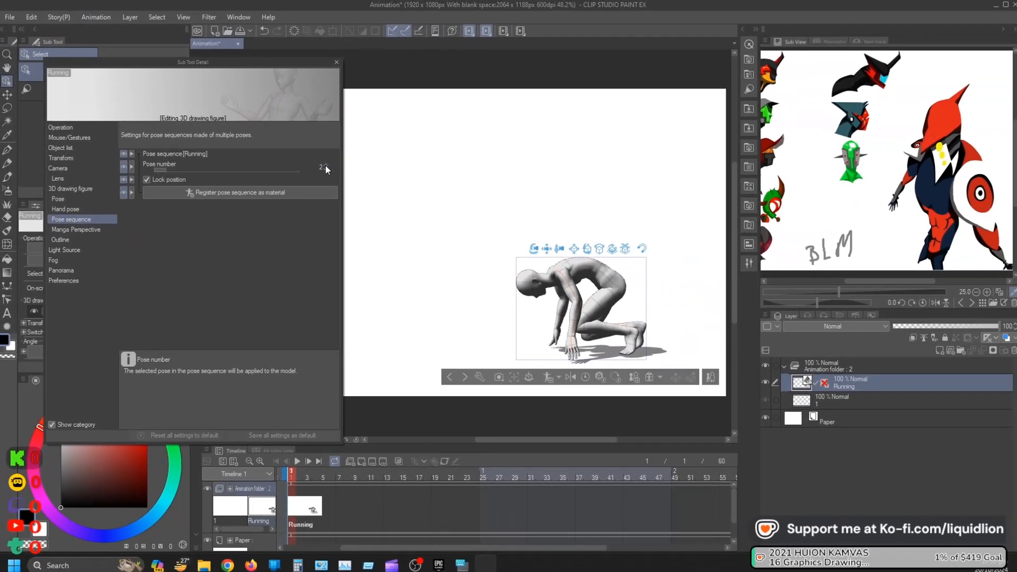
pyautogui.click(326, 166)
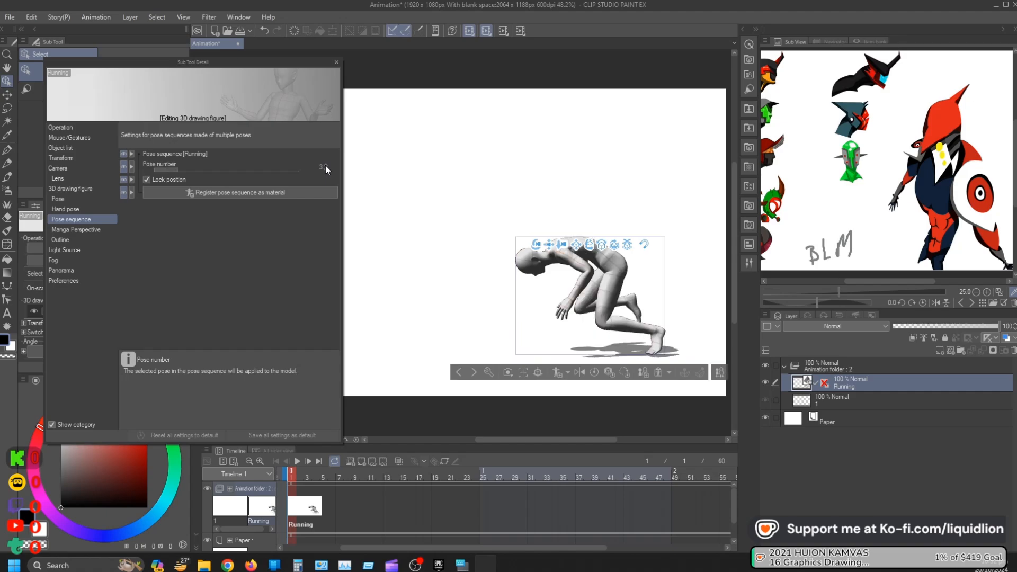
pyautogui.click(325, 165)
pyautogui.click(326, 165)
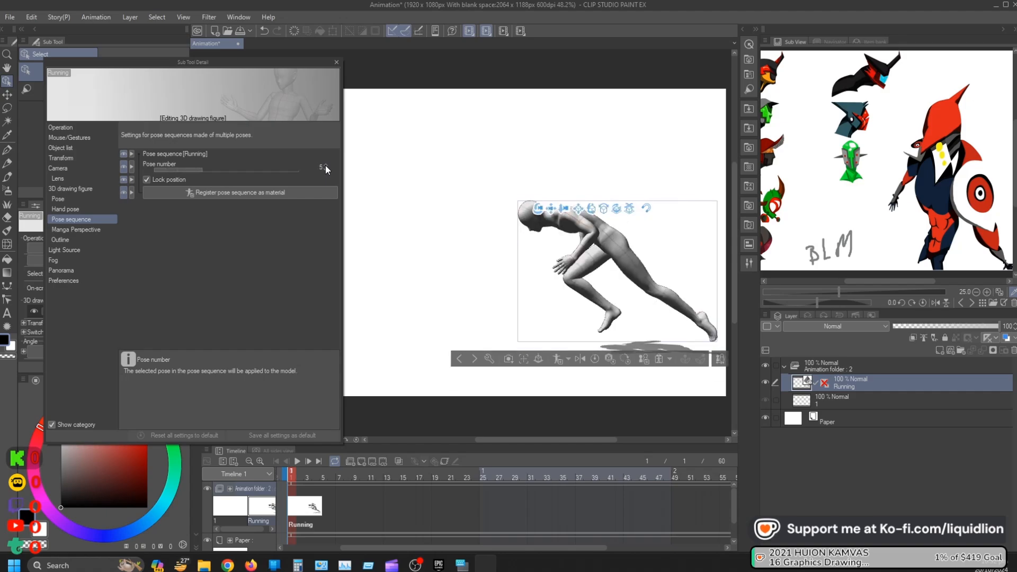
pyautogui.click(325, 165)
pyautogui.click(325, 165)
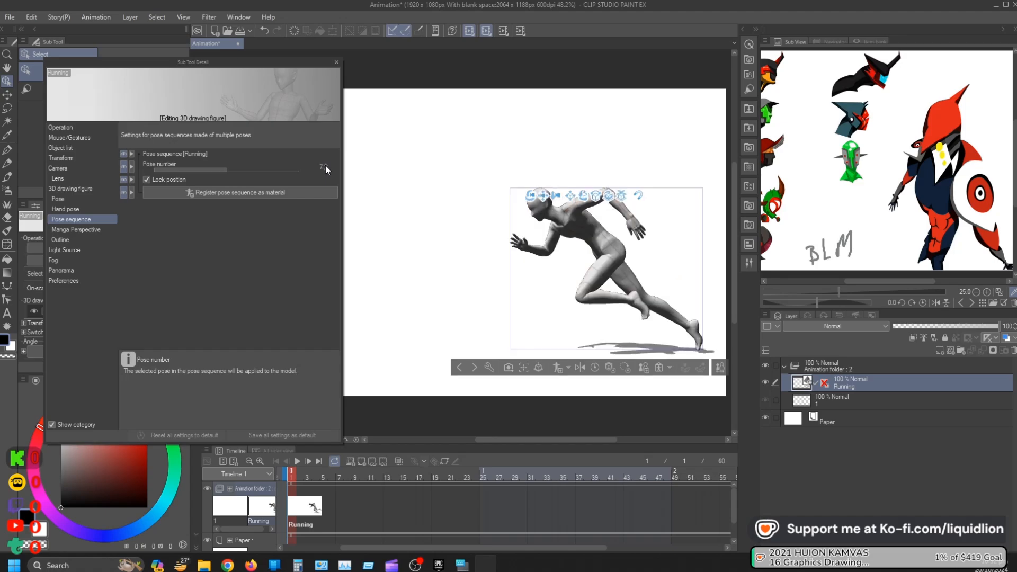
pyautogui.click(325, 165)
pyautogui.click(325, 165)
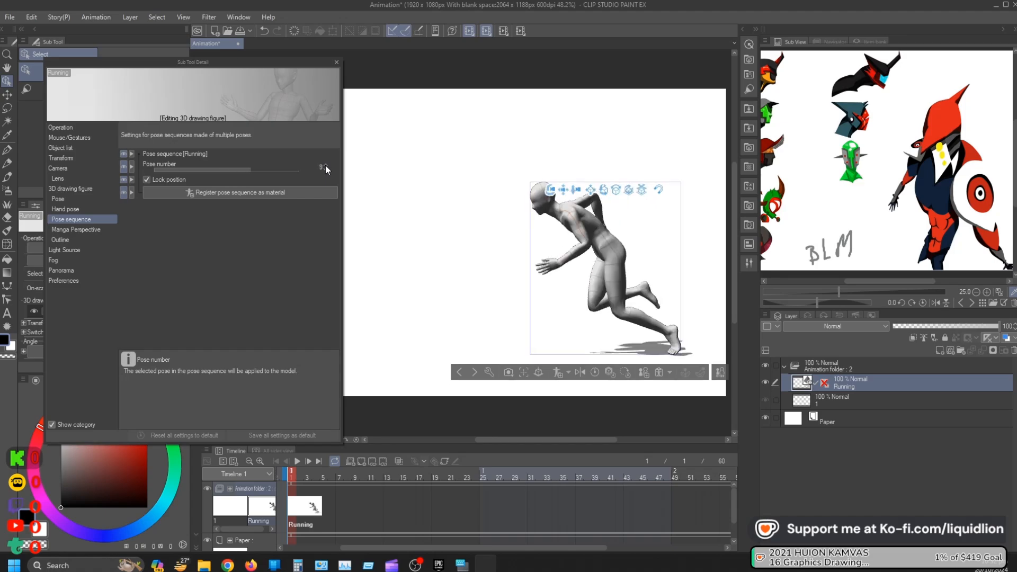
pyautogui.click(325, 165)
pyautogui.click(326, 165)
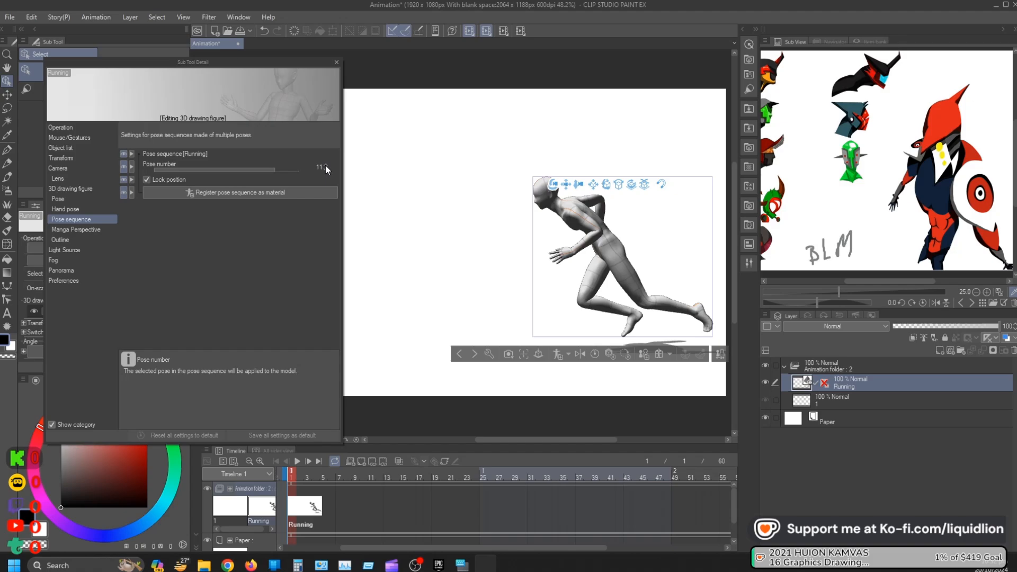
pyautogui.click(325, 165)
pyautogui.click(325, 164)
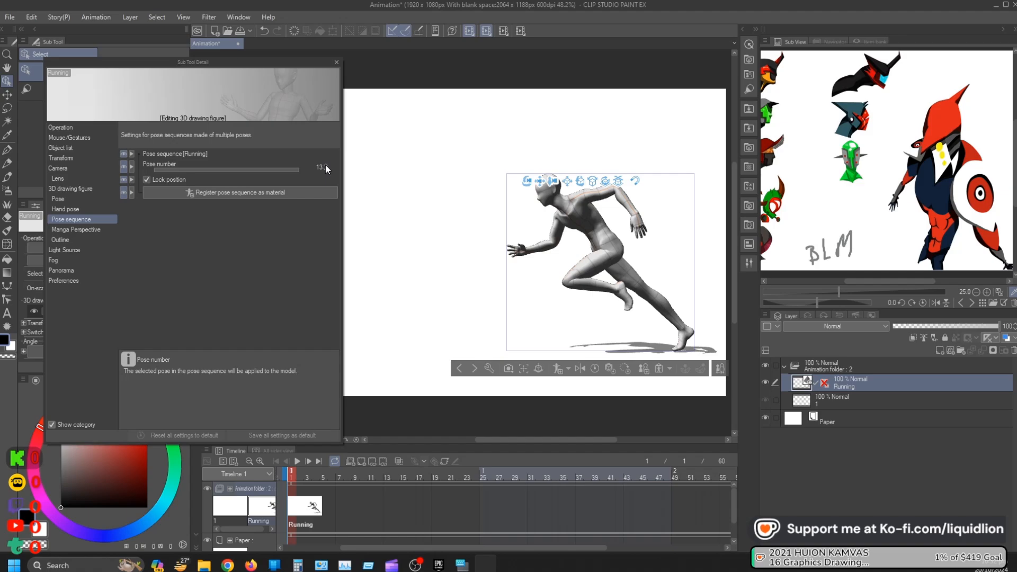
pyautogui.moveTo(296, 170); pyautogui.dragTo(115, 188)
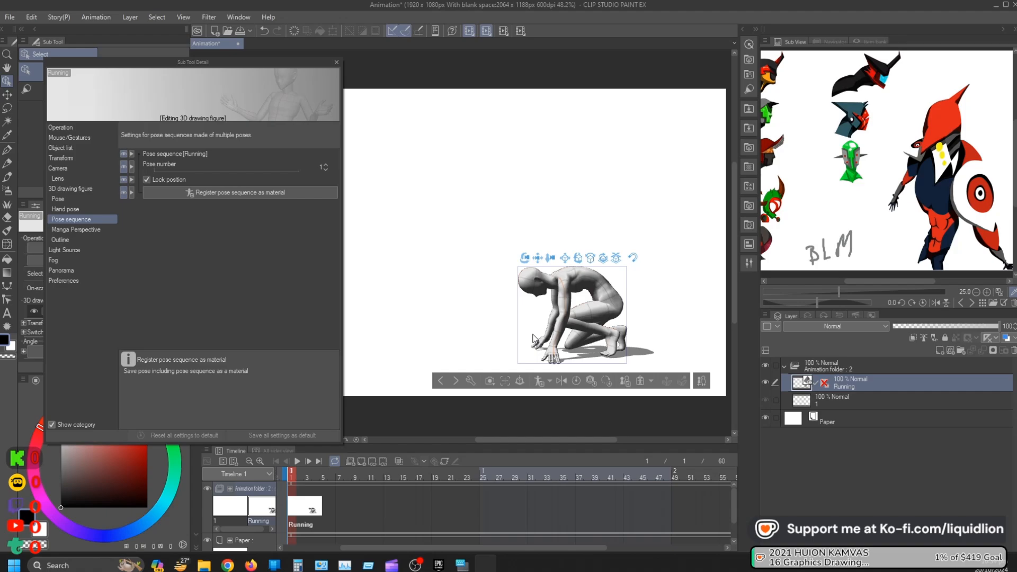
# - Duplicate the Running cel at frame 3 and set the copy's pose number to 2
pyautogui.press('Right')
pyautogui.press('Right')
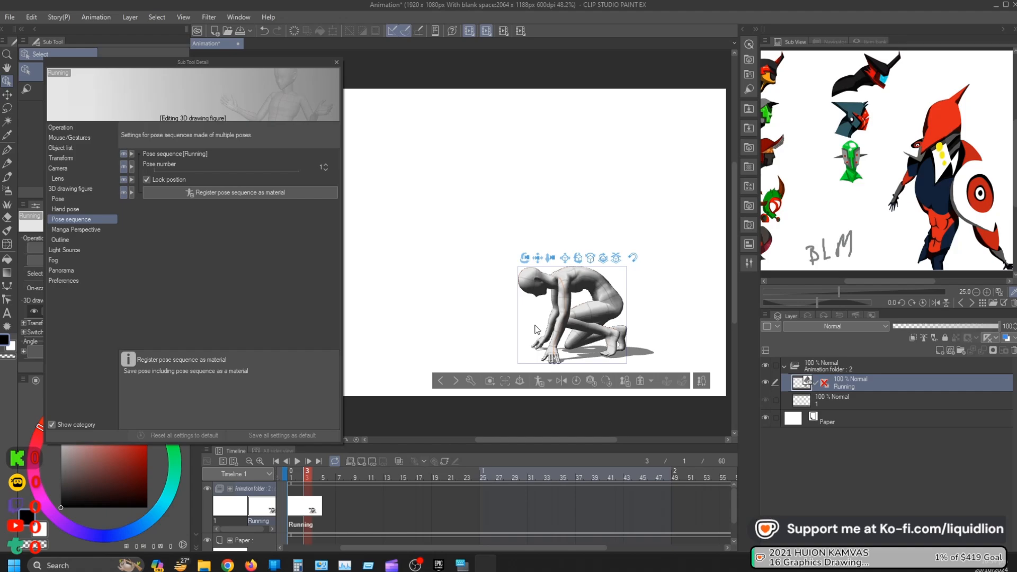
pyautogui.hotkey('alt', 'n')
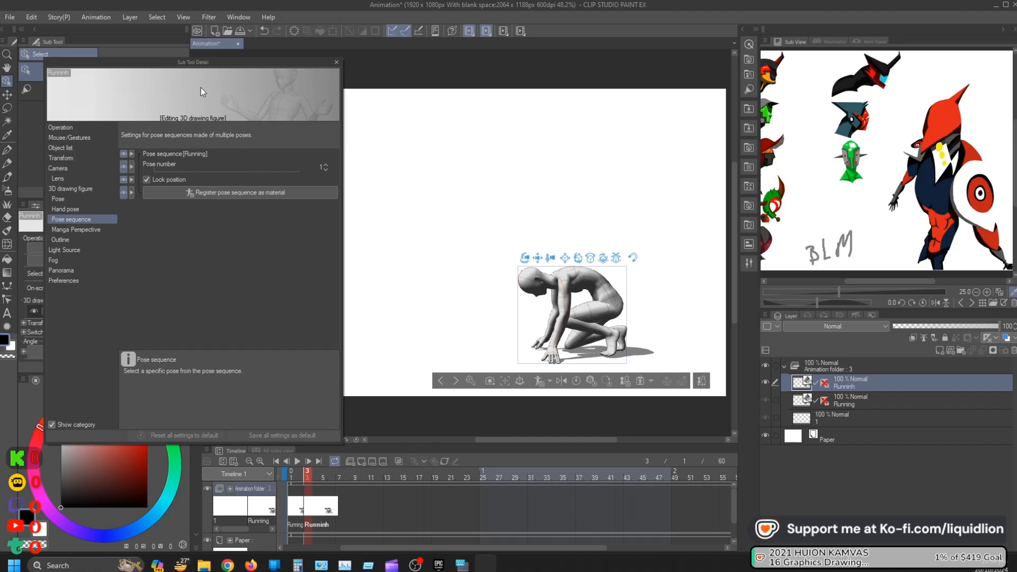
pyautogui.click(325, 165)
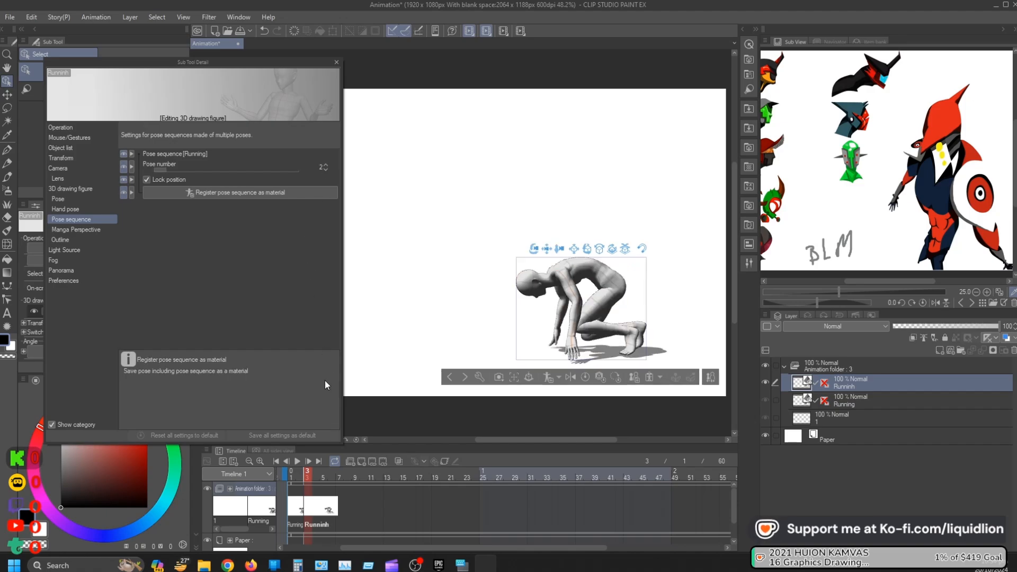
# - Copy the frame 3 cel to frame 5 and set the new cel's pose number to 3
pyautogui.press('Right')
pyautogui.press('Right')
pyautogui.press('Left')
pyautogui.press('Left')
pyautogui.press('Right')
pyautogui.press('Right')
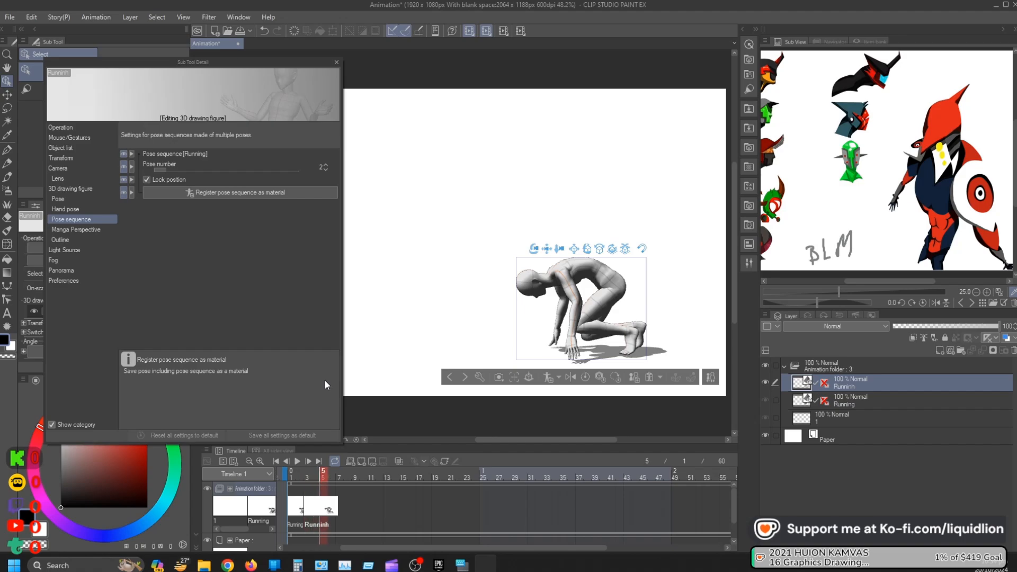
pyautogui.hotkey('ctrl', 'c')
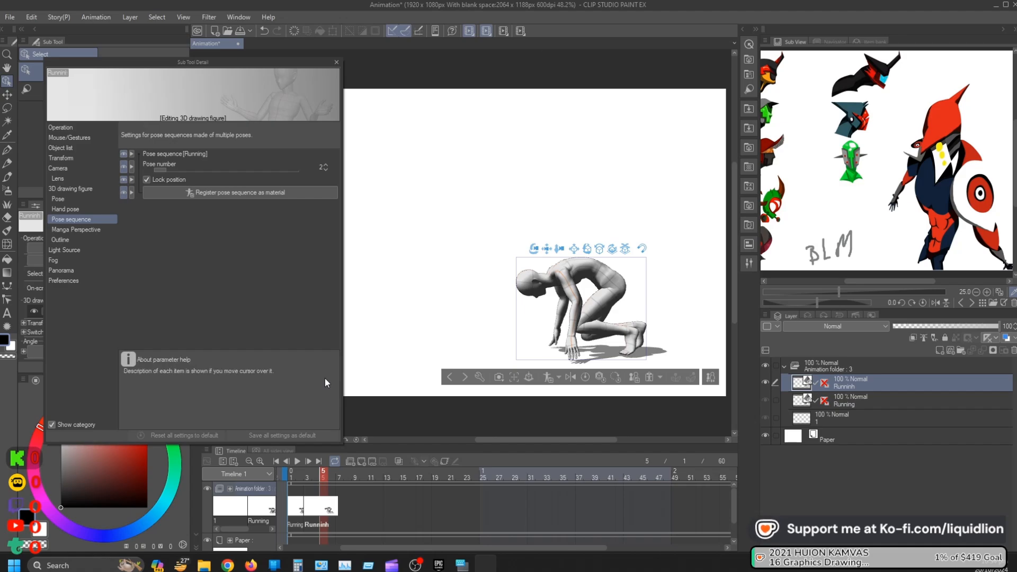
pyautogui.hotkey('ctrl', 'v')
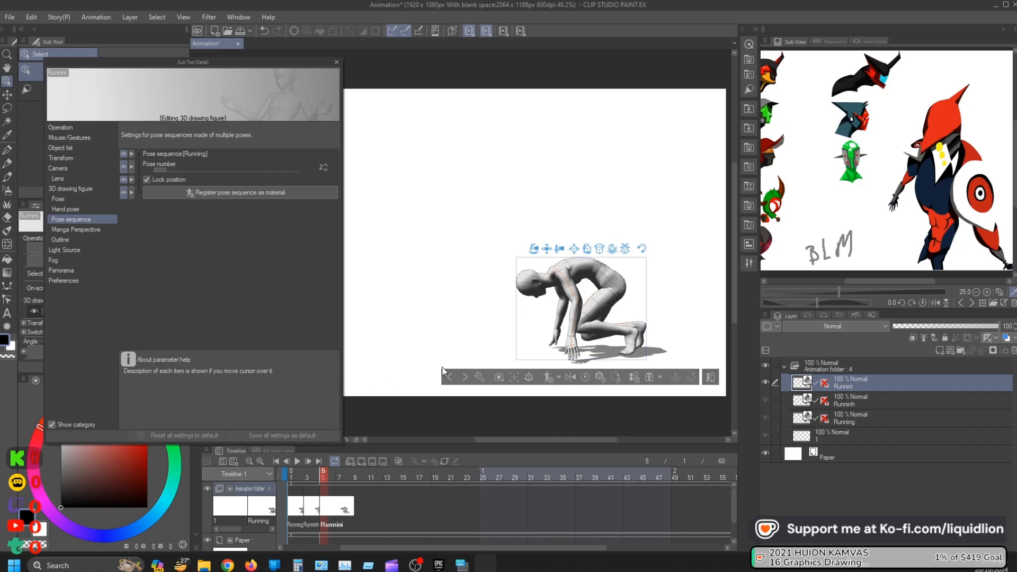
pyautogui.click(327, 165)
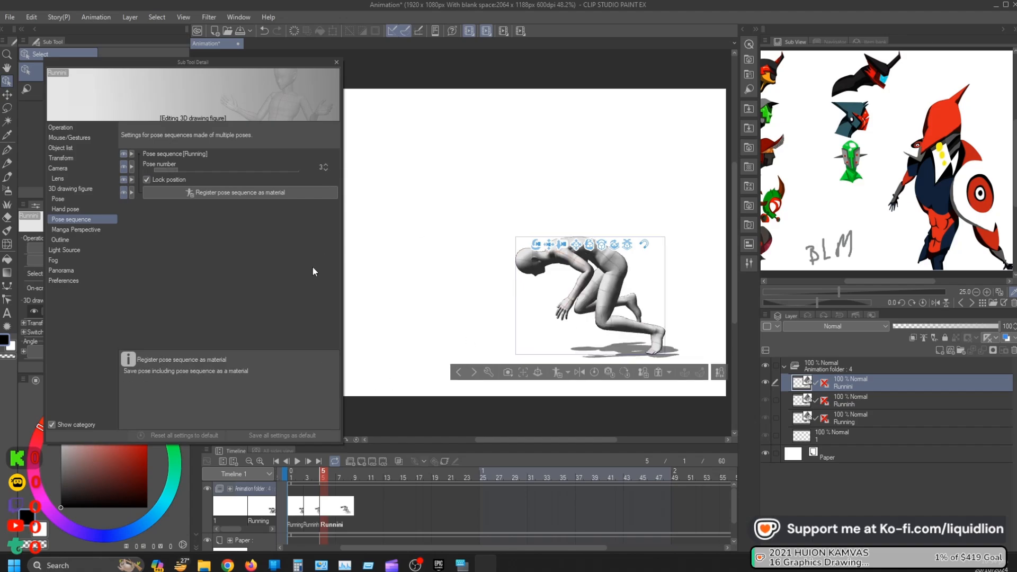
# - Paste another figure cel at frame 7 and set its pose number to 4
pyautogui.press('Right')
pyautogui.press('Right')
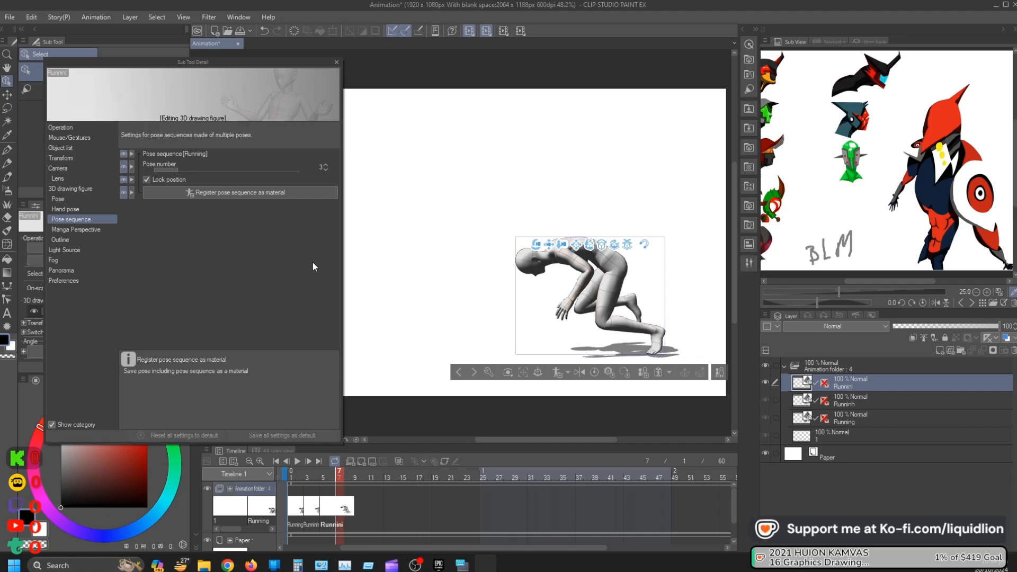
pyautogui.hotkey('ctrl', 'v')
pyautogui.click(326, 166)
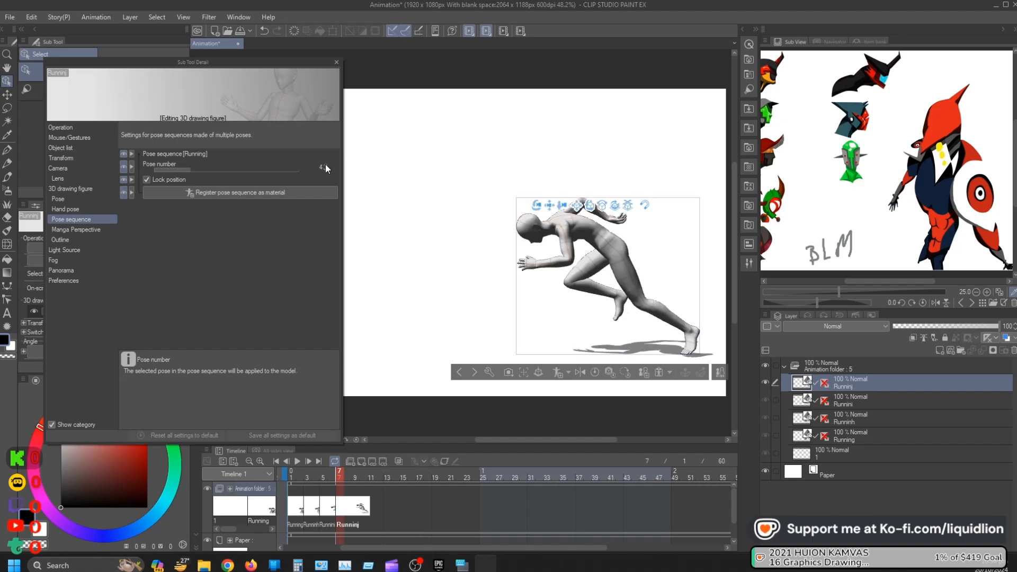
# - Paste another copy of the running figure as a new cel at frame 9
pyautogui.press('Right')
pyautogui.press('Right')
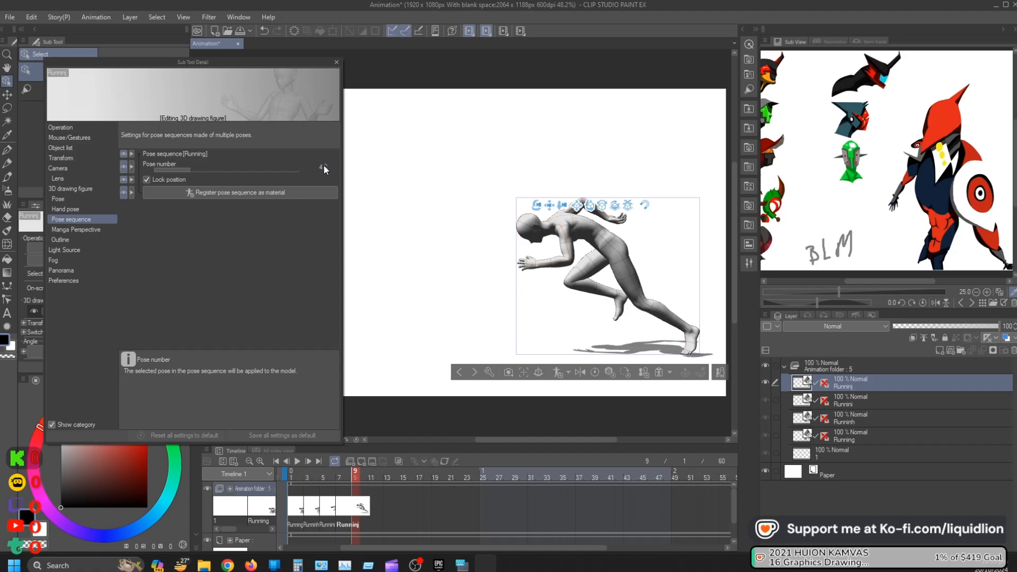
pyautogui.hotkey('ctrl', 'v')
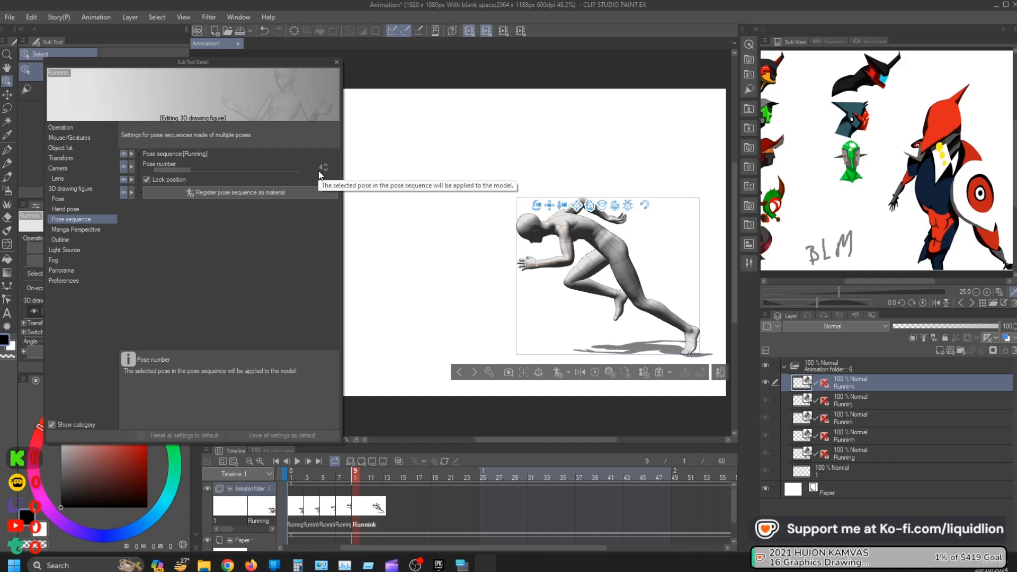
pyautogui.press('Left')
pyautogui.press('Left')
pyautogui.press('Left')
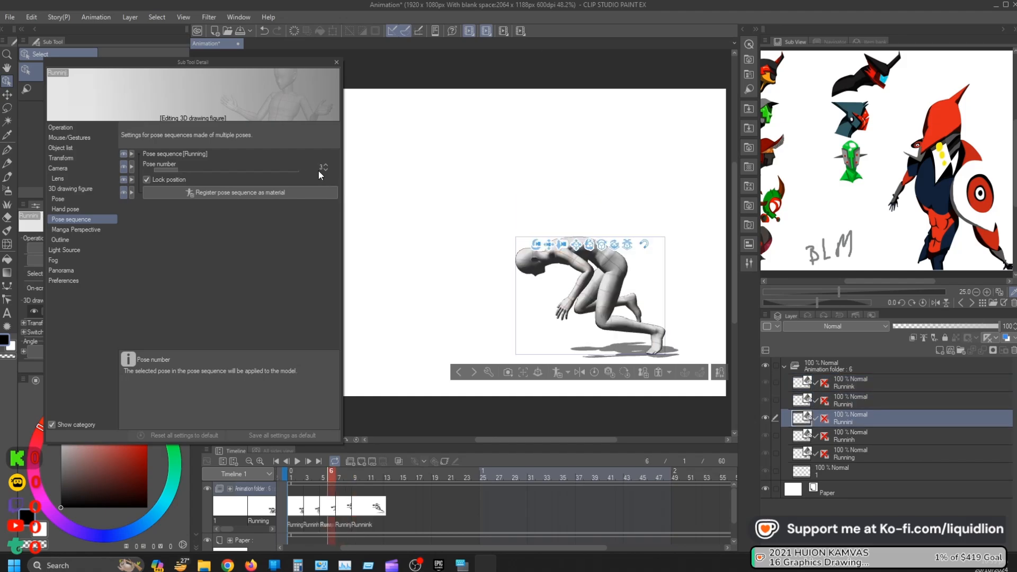
pyautogui.press('Right')
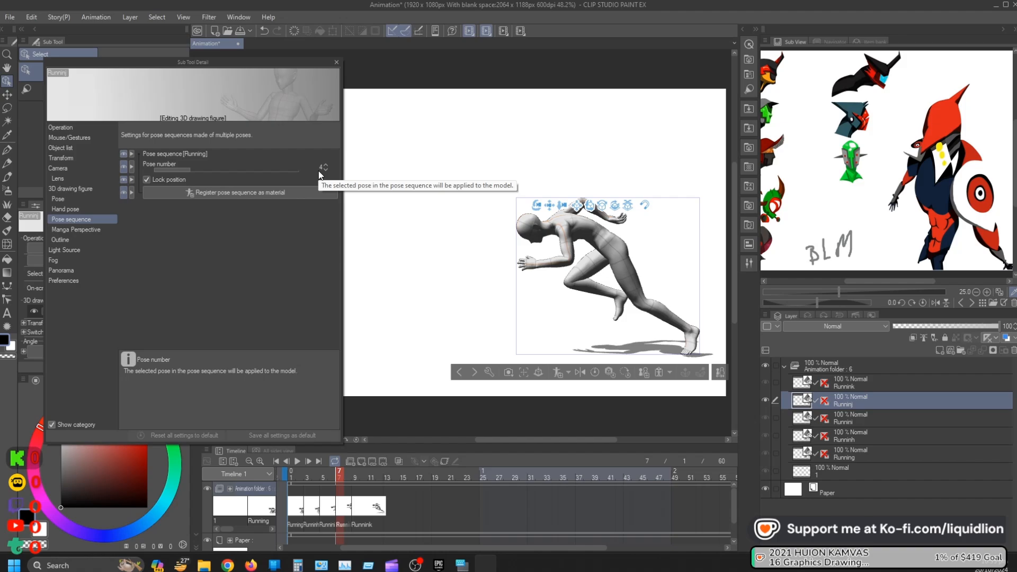
pyautogui.click(324, 165)
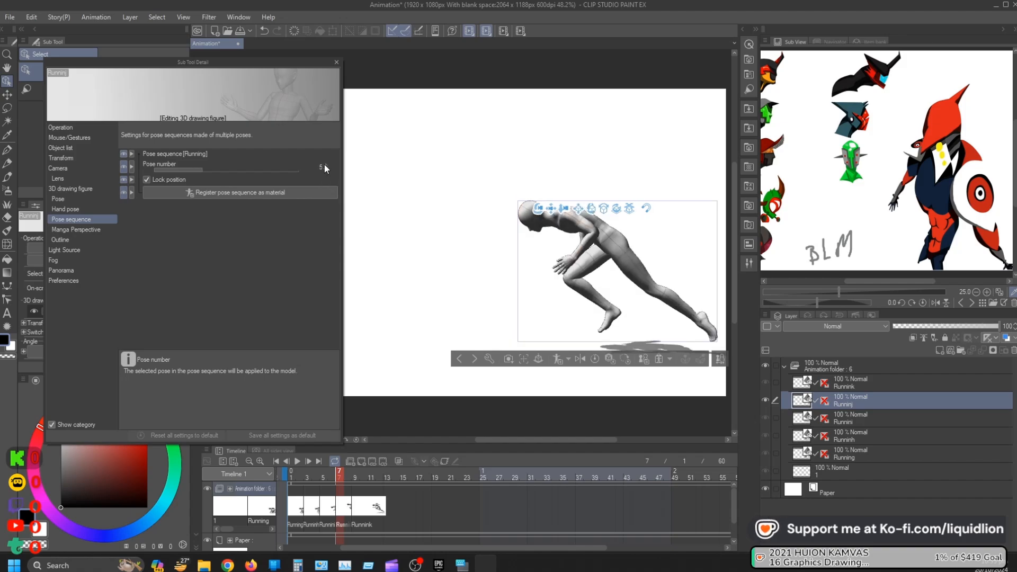
pyautogui.click(326, 170)
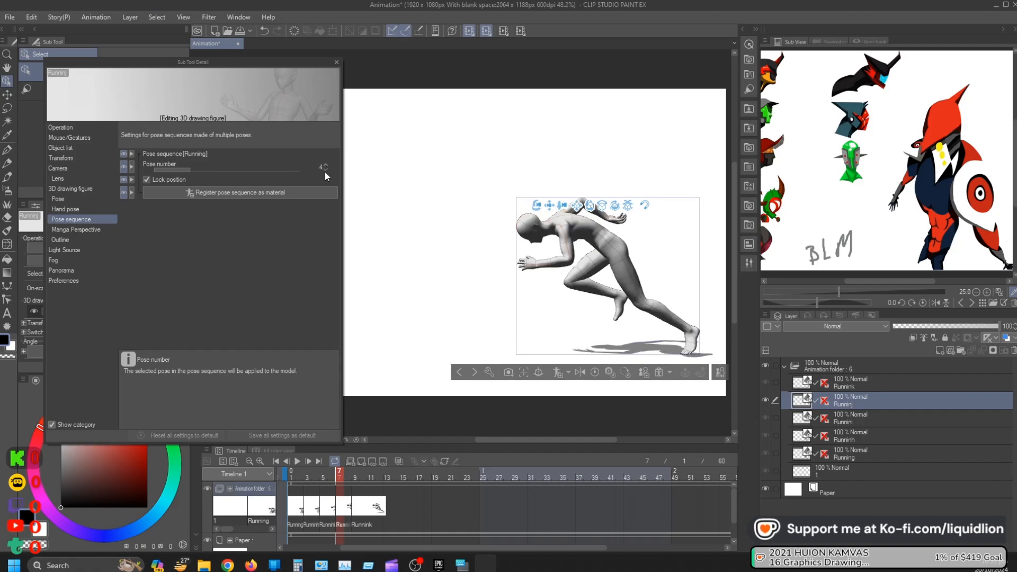
# - Set the pose number of the frame 9 cel to 5
pyautogui.press('Right')
pyautogui.press('Right')
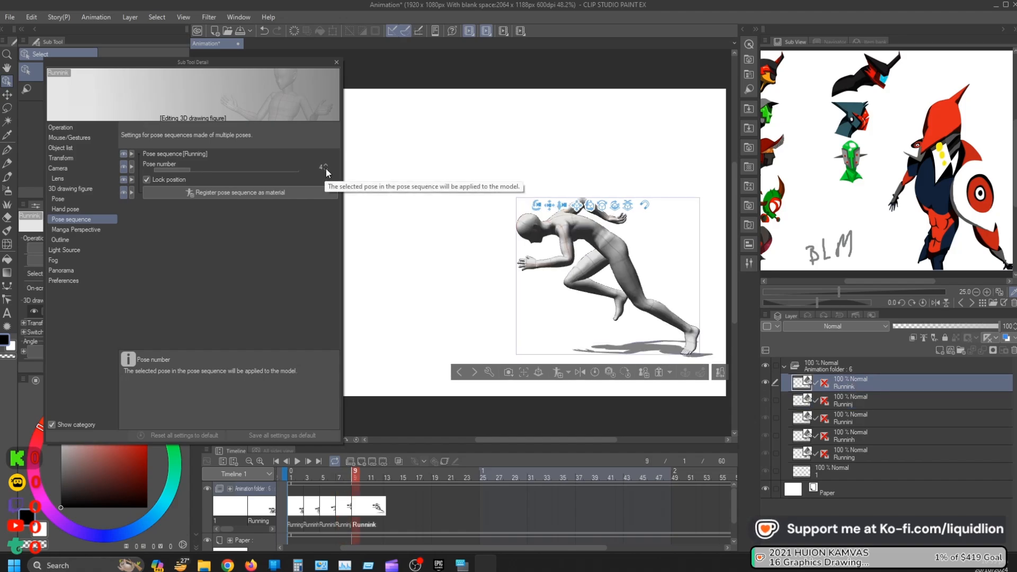
pyautogui.click(324, 164)
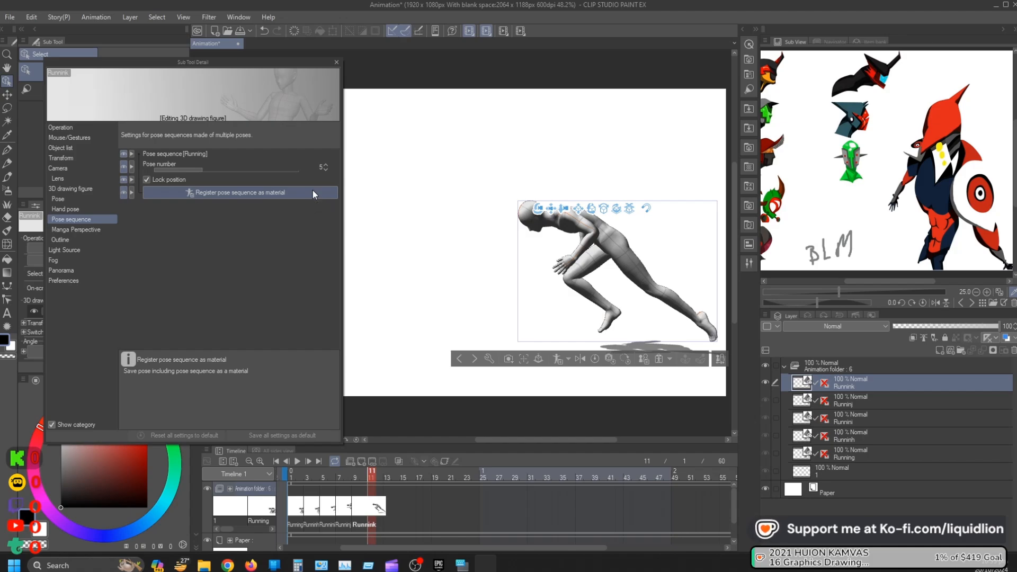
# - Paste figure cels at frames 11 and 13 and set their pose numbers to 6 and 7
pyautogui.hotkey('ctrl', 'v')
pyautogui.click(325, 165)
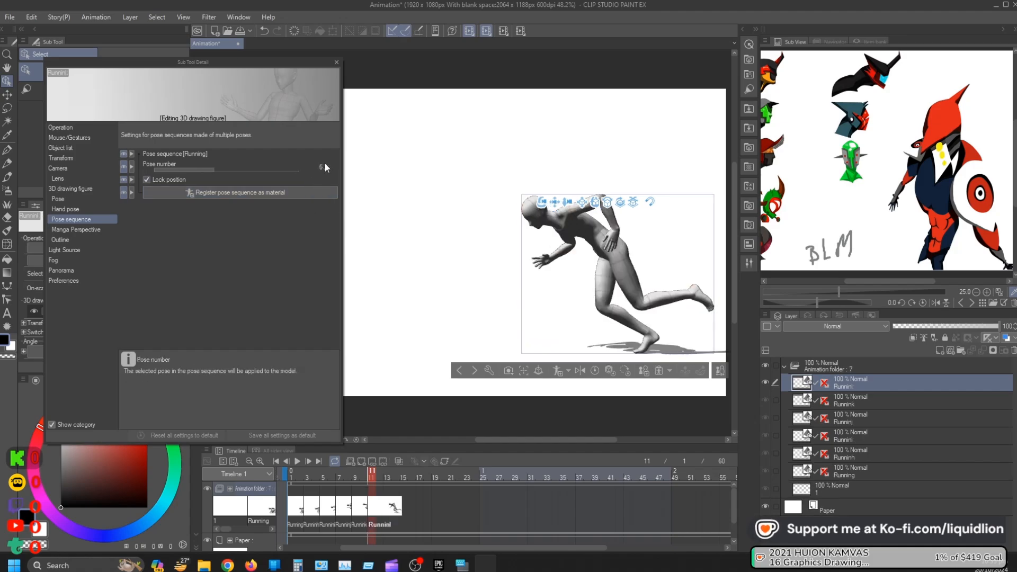
pyautogui.press('Right')
pyautogui.press('Right')
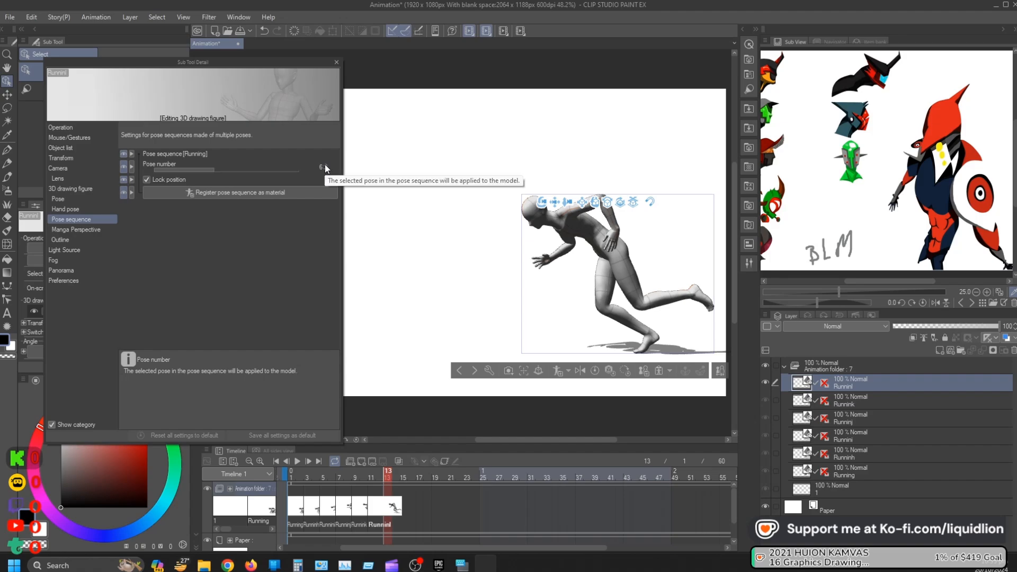
pyautogui.hotkey('ctrl', 'v')
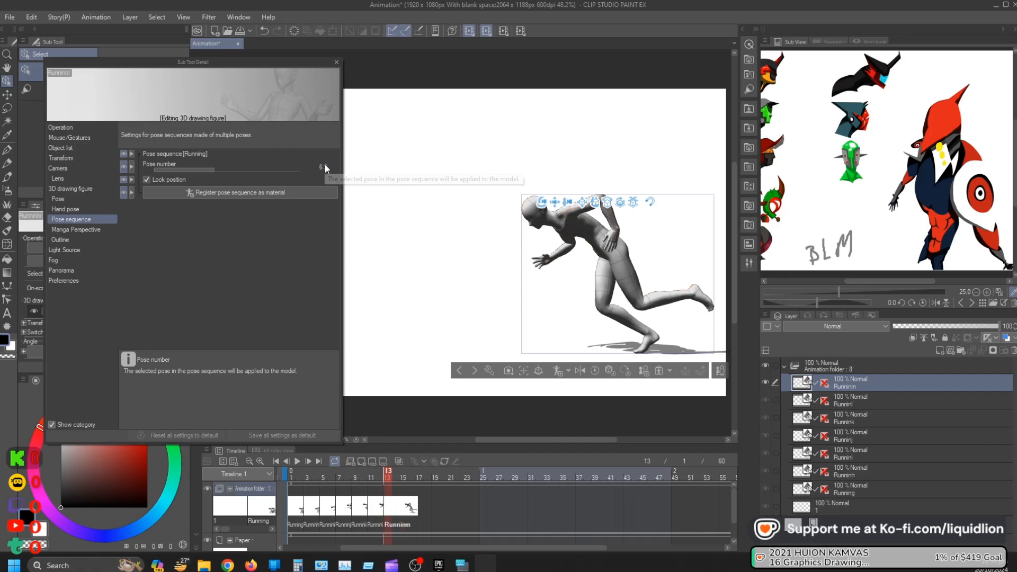
pyautogui.click(326, 164)
# - Paste a figure cel at frame 15 and set its pose number to 8
pyautogui.press('Right')
pyautogui.press('Right')
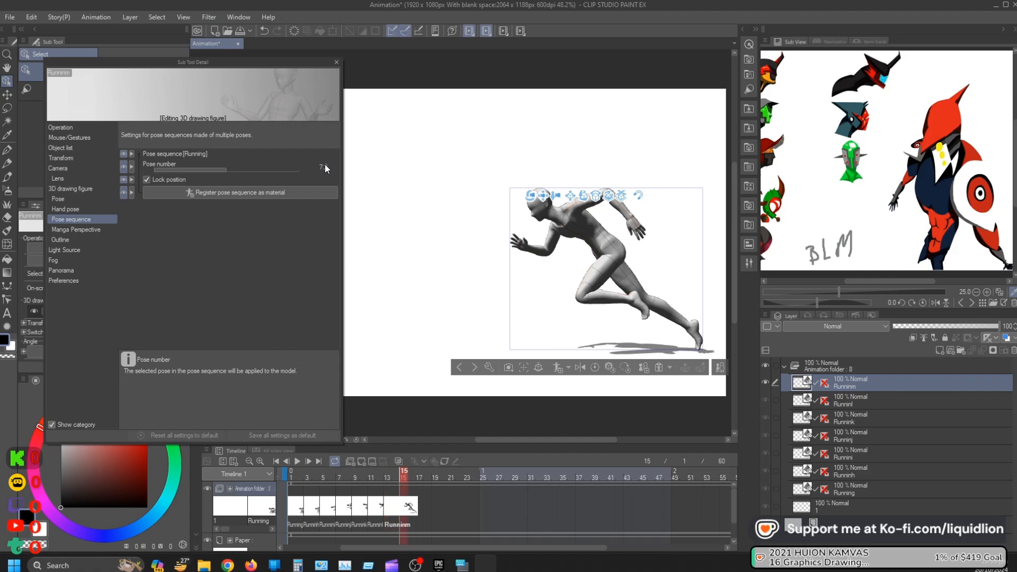
pyautogui.hotkey('ctrl', 'v')
pyautogui.click(325, 165)
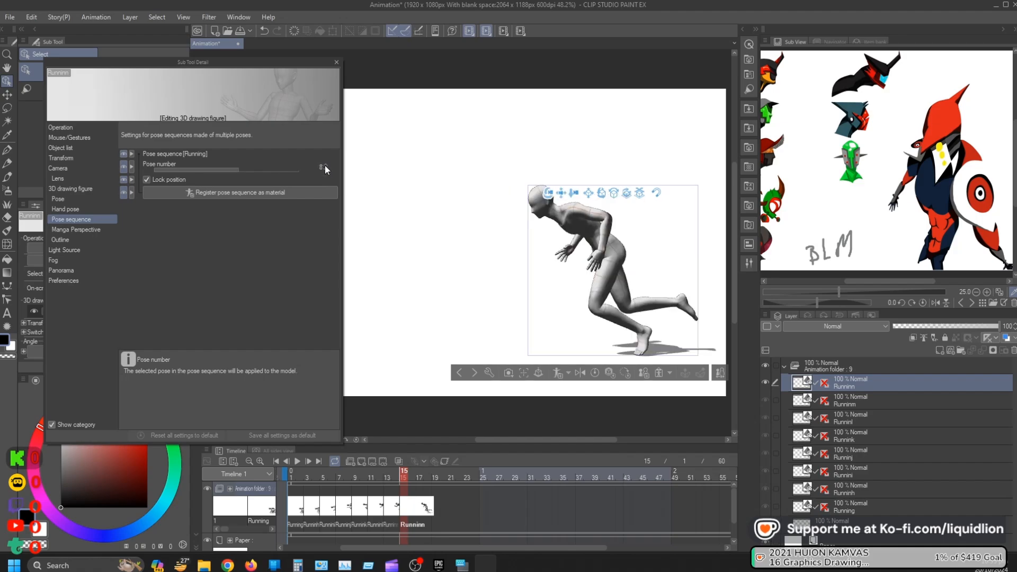
# - Paste another figure cel at frame 17 of the timeline
pyautogui.press('Right')
pyautogui.press('Right')
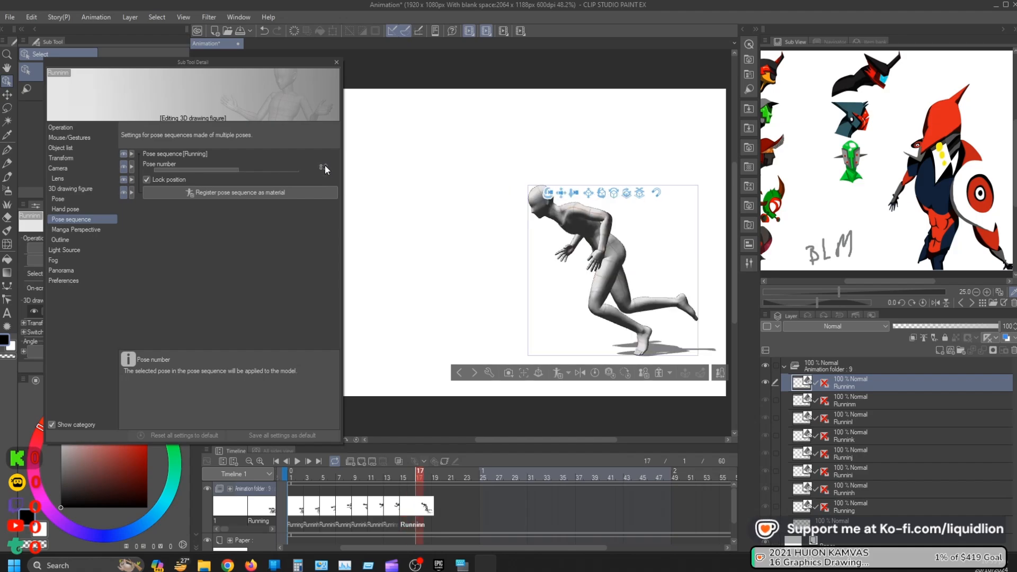
pyautogui.hotkey('ctrl', 'v')
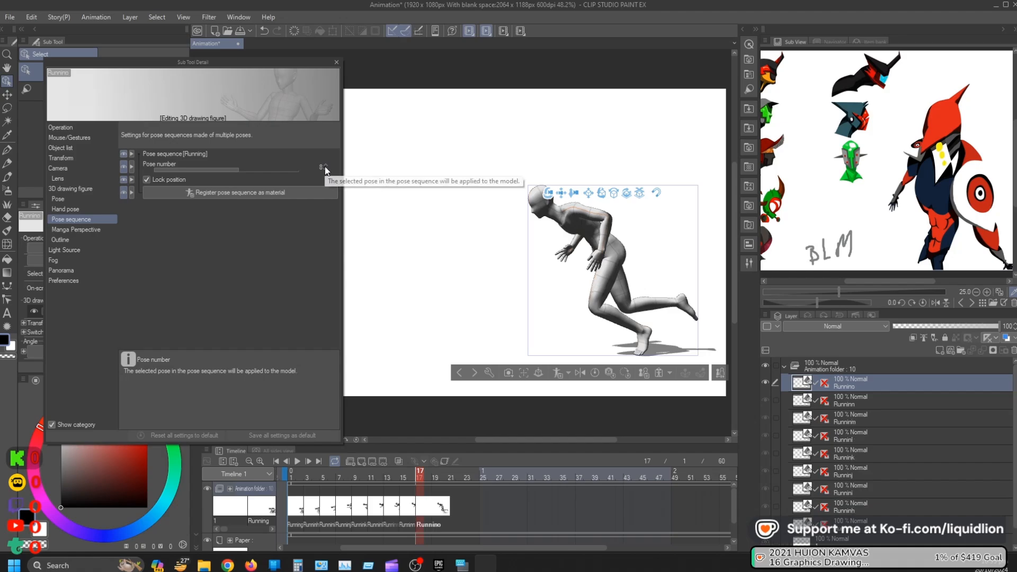
# - Paste a figure cel at frame 19 and set its pose number to 9
pyautogui.press('Right')
pyautogui.press('Right')
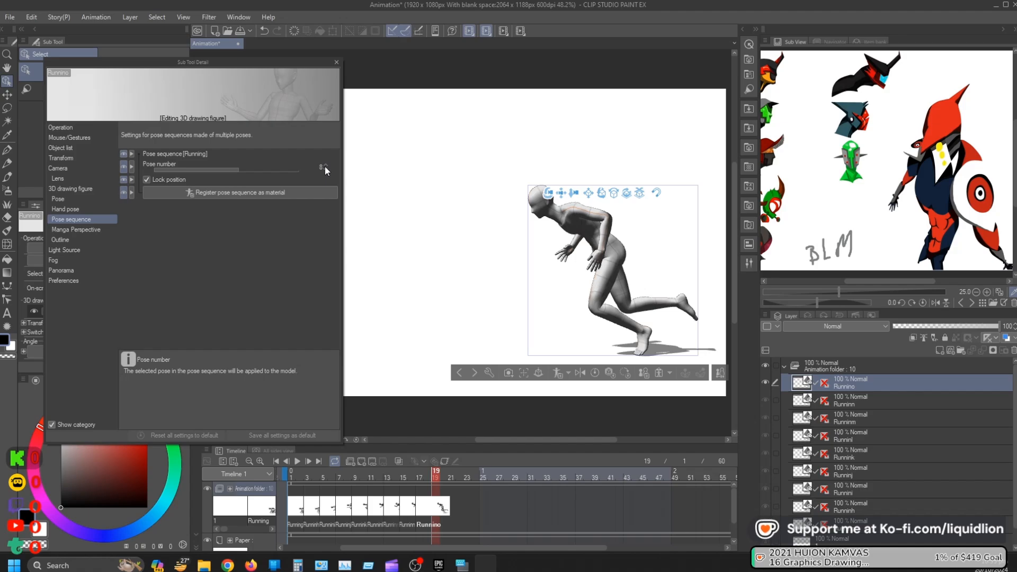
pyautogui.hotkey('ctrl', 'v')
pyautogui.click(326, 166)
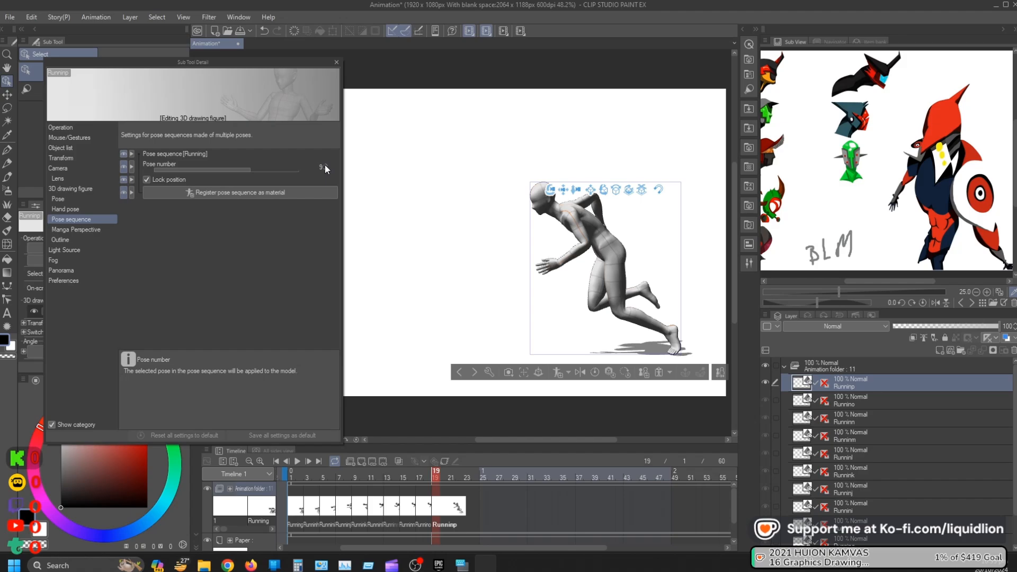
# - Paste a figure cel at frame 21 and set its pose number to 10
pyautogui.press(',')
pyautogui.press('.')
pyautogui.press('.')
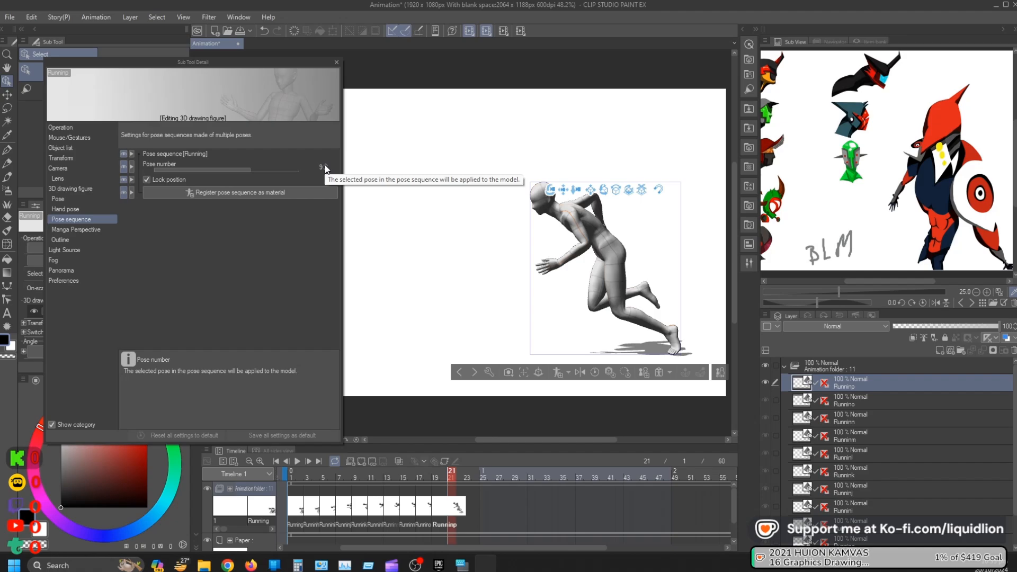
pyautogui.hotkey('ctrl', 'v')
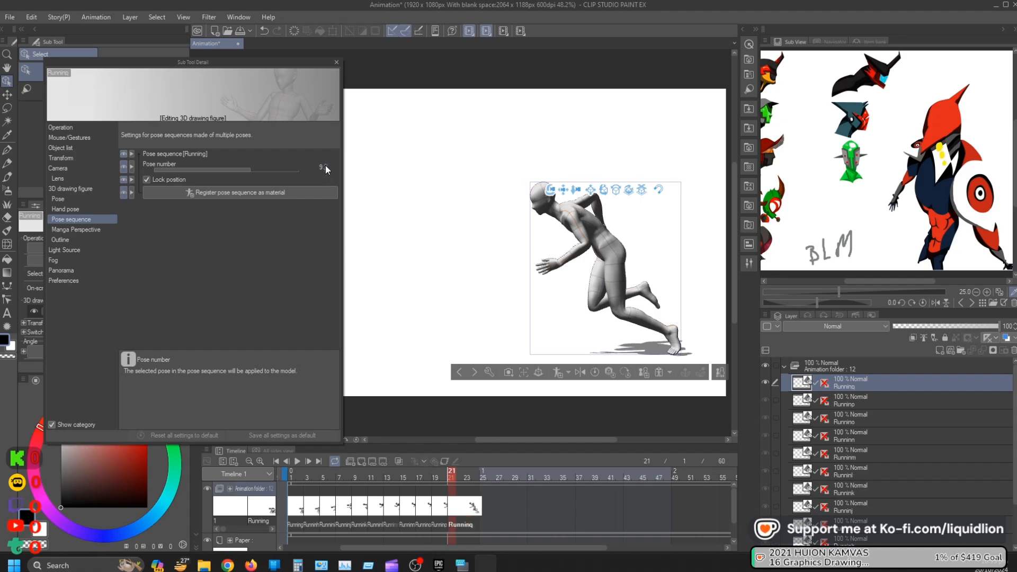
pyautogui.click(325, 166)
# - Paste a figure cel at frame 23 and set its pose number to 11
pyautogui.press('.')
pyautogui.press('.')
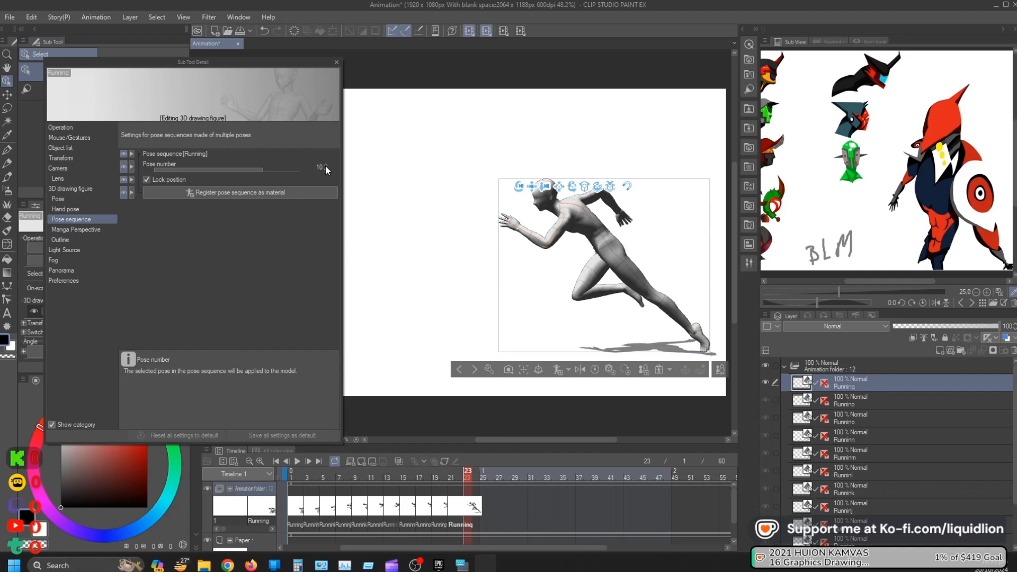
pyautogui.hotkey('ctrl', 'v')
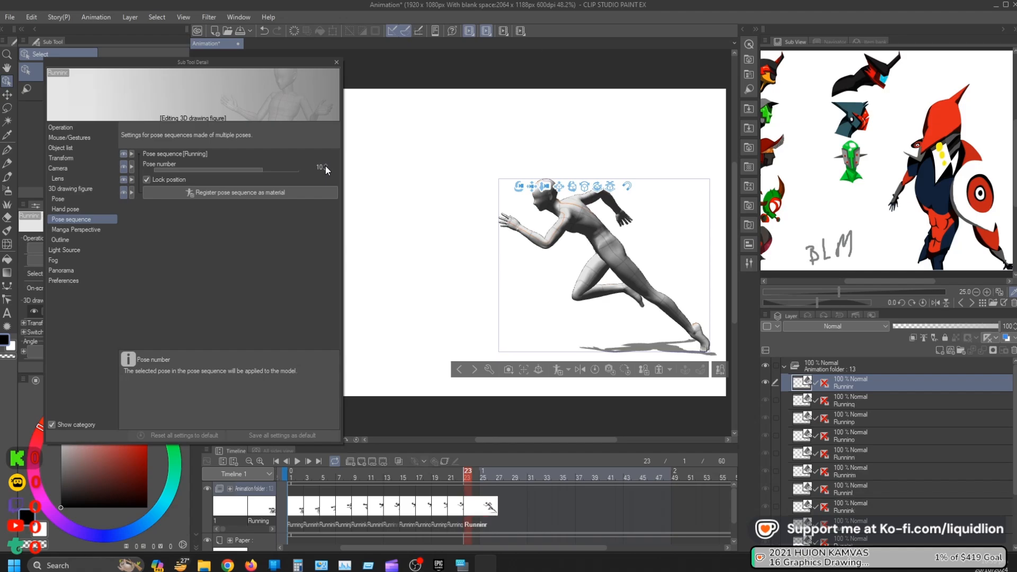
pyautogui.click(325, 165)
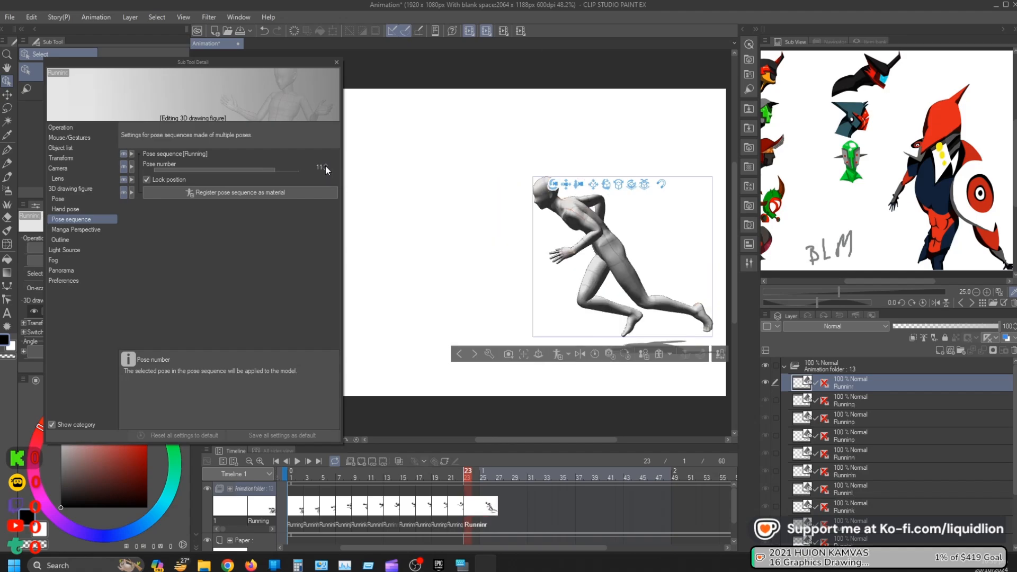
# - Paste a figure cel at frame 25 and set its pose number to 12
pyautogui.press('.')
pyautogui.press('.')
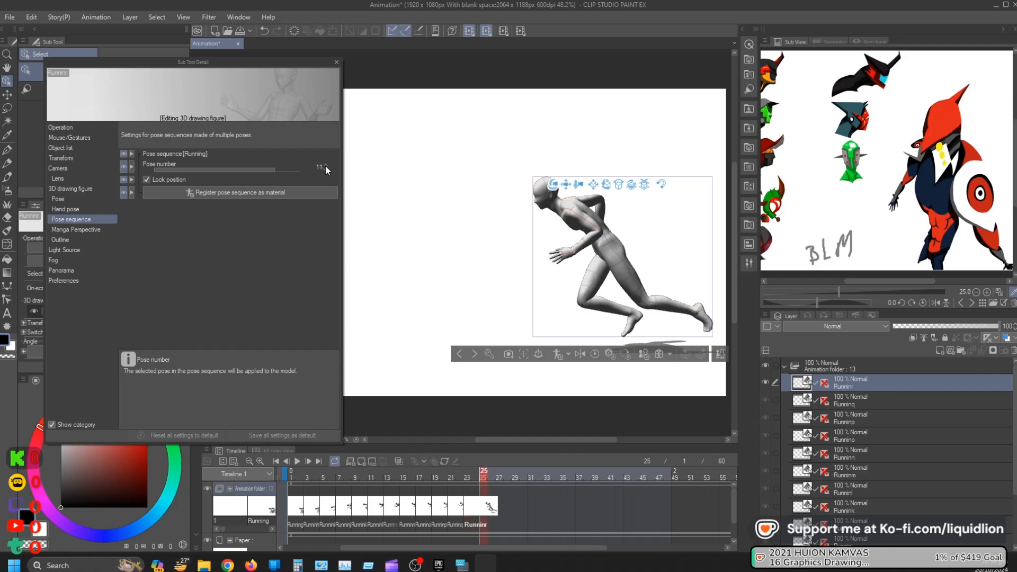
pyautogui.hotkey('ctrl', 'v')
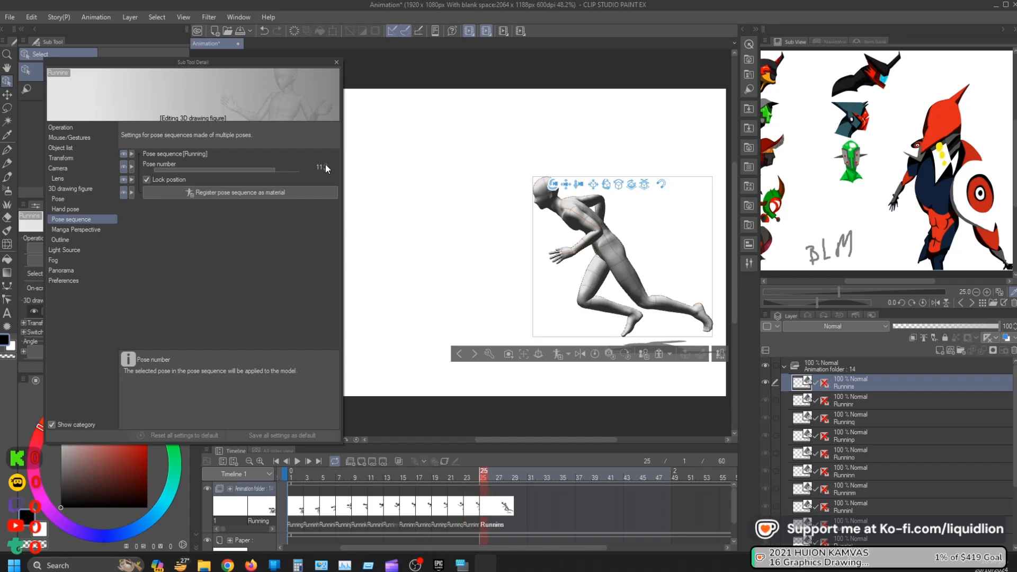
pyautogui.click(325, 166)
# - Paste the last figure cel at frame 27 and set its pose number to 13
pyautogui.press('.')
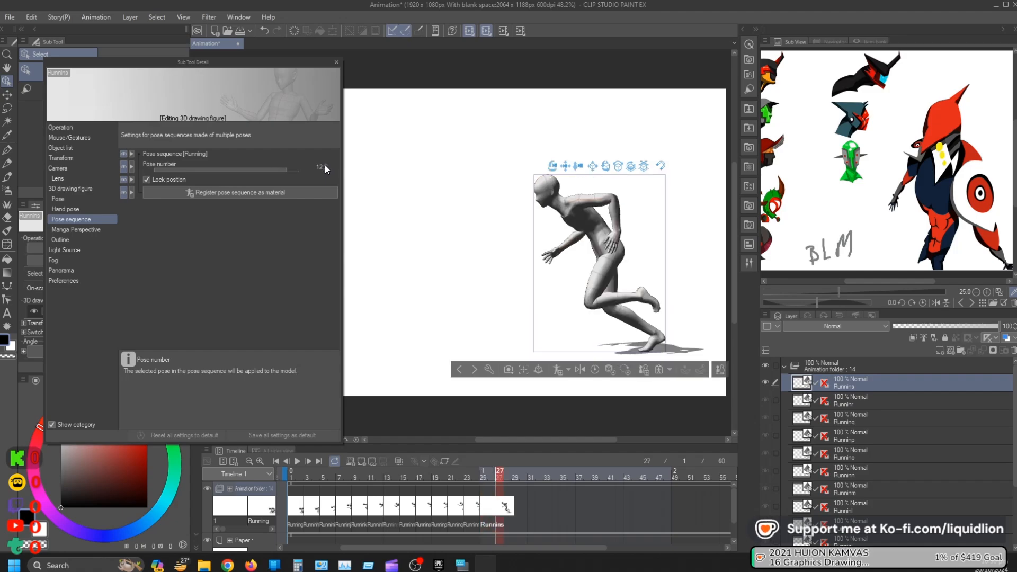
pyautogui.hotkey('ctrl', 'v')
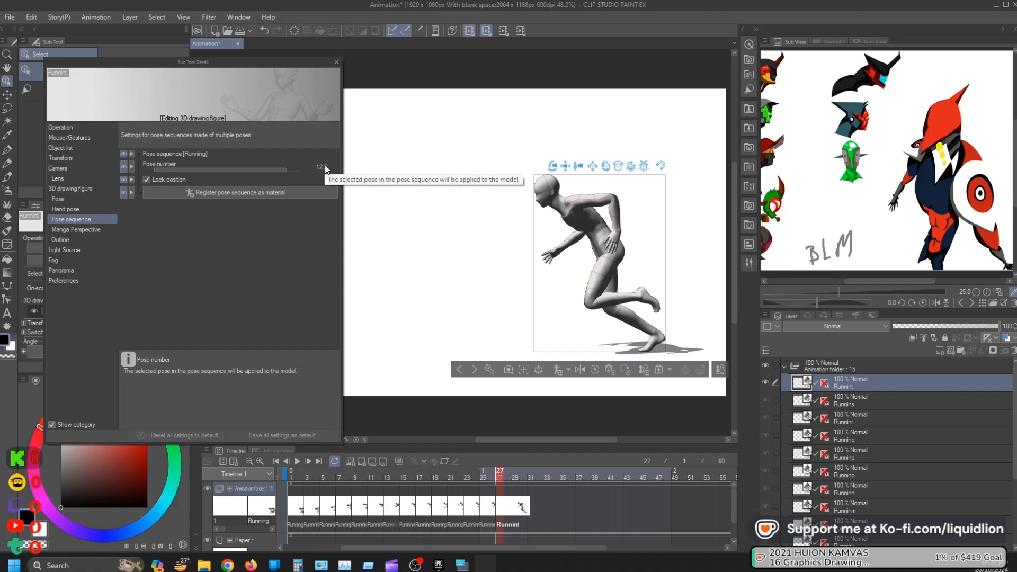
pyautogui.click(326, 168)
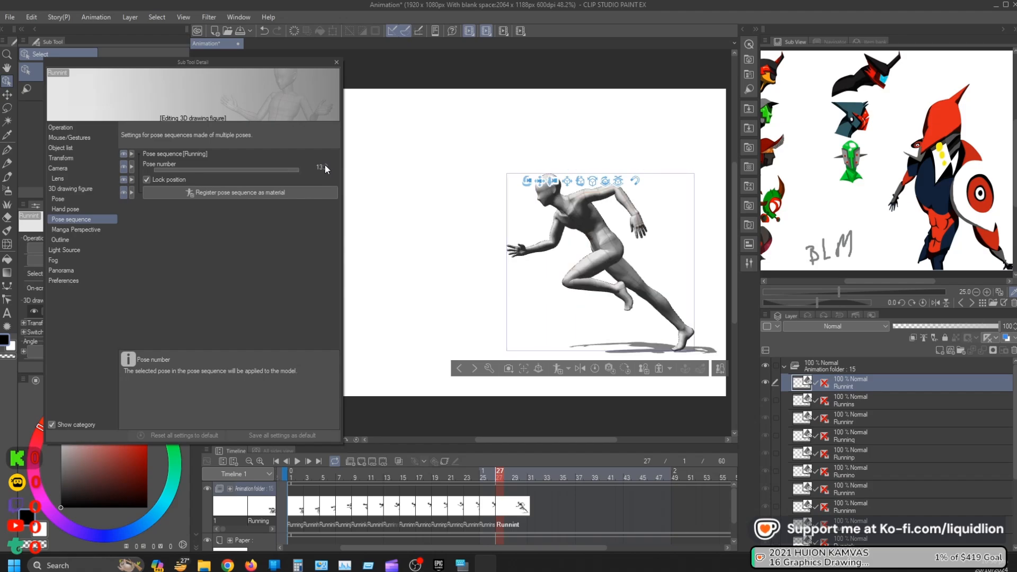
# - Step forward to frame 30 and back to frame 25 to check the final cels of the sequence
pyautogui.press('Right')
pyautogui.press('Right')
pyautogui.press('Right')
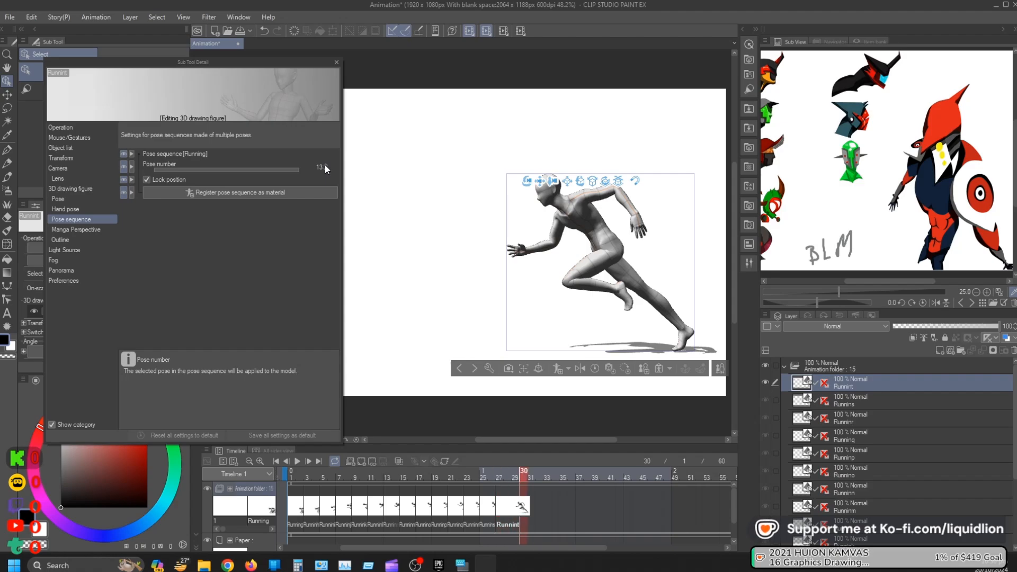
pyautogui.press('Left')
pyautogui.press('Left')
pyautogui.press('Left')
pyautogui.press('Left')
pyautogui.press('Left')
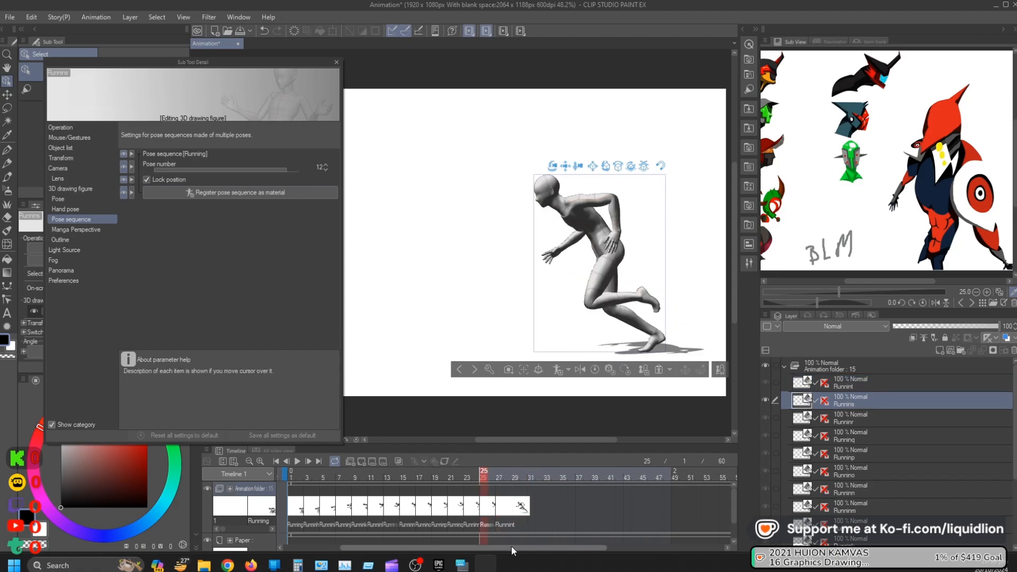
# - Shorten the timeline's playback range so that it ends at frame 28
pyautogui.moveTo(510, 545)
pyautogui.mouseDown()
pyautogui.moveTo(612, 546)
pyautogui.moveTo(596, 548)
pyautogui.mouseUp()
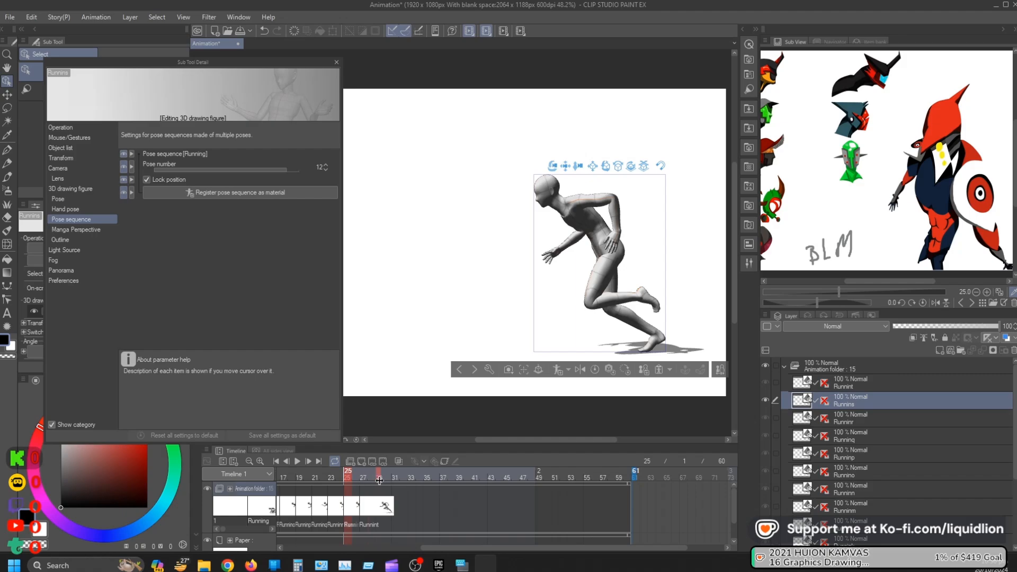
pyautogui.click(380, 481)
pyautogui.moveTo(444, 545); pyautogui.dragTo(344, 547)
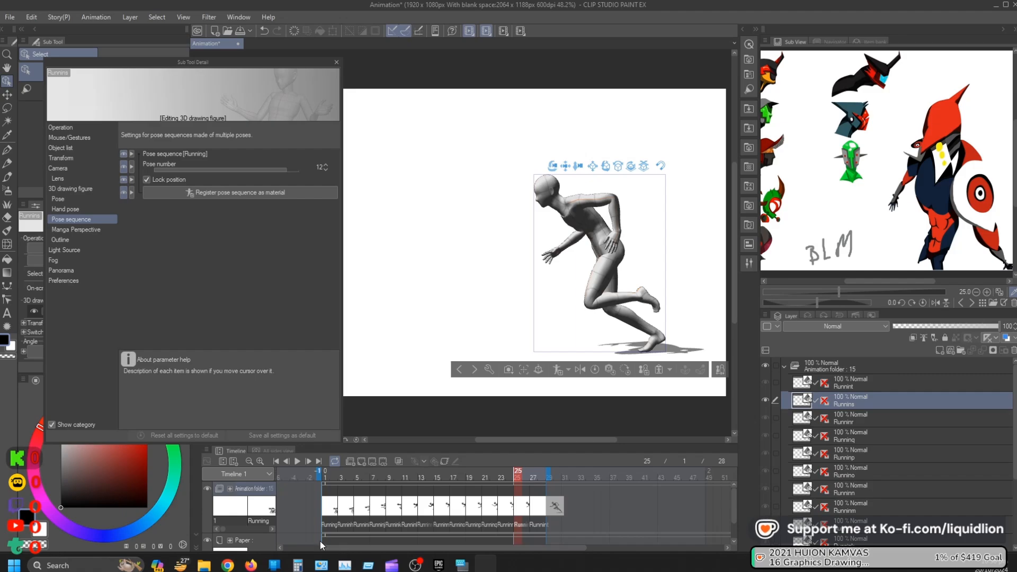
# - Return to frame 1 and play the running animation
pyautogui.click(324, 505)
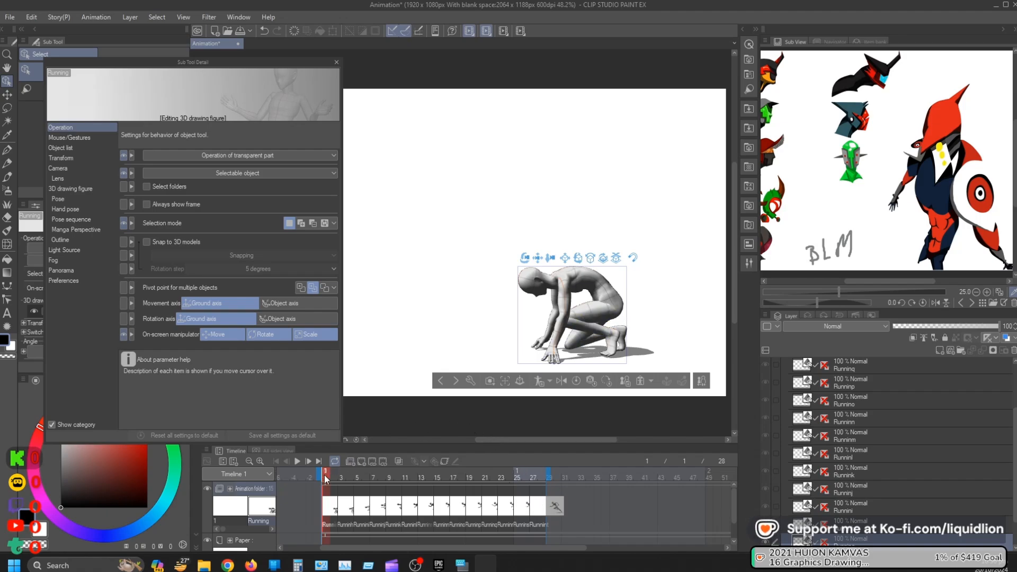
pyautogui.click(299, 462)
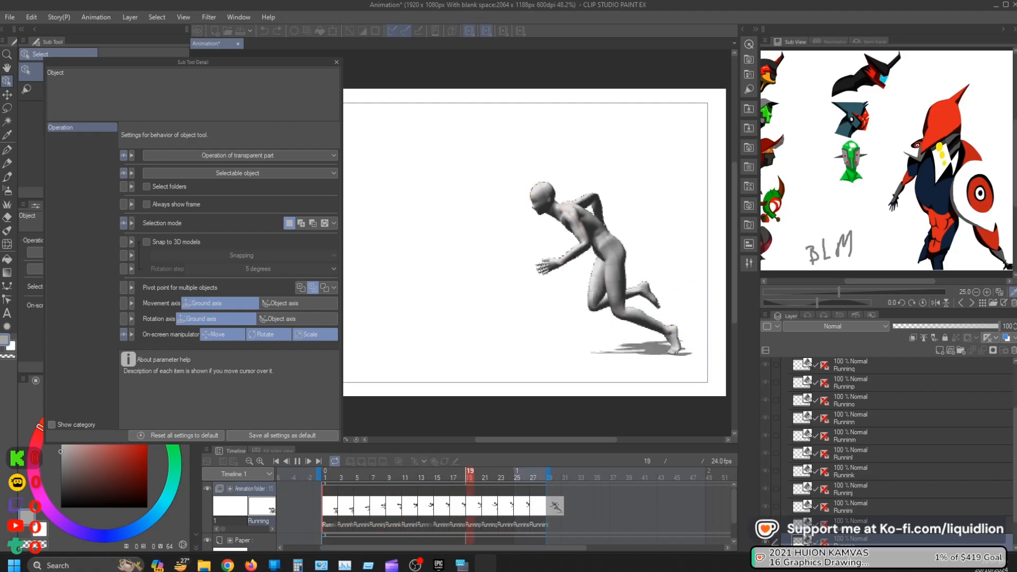
# - Switch to the web browser and open your own channel page on YouTube
pyautogui.hotkey('alt', 'Tab')
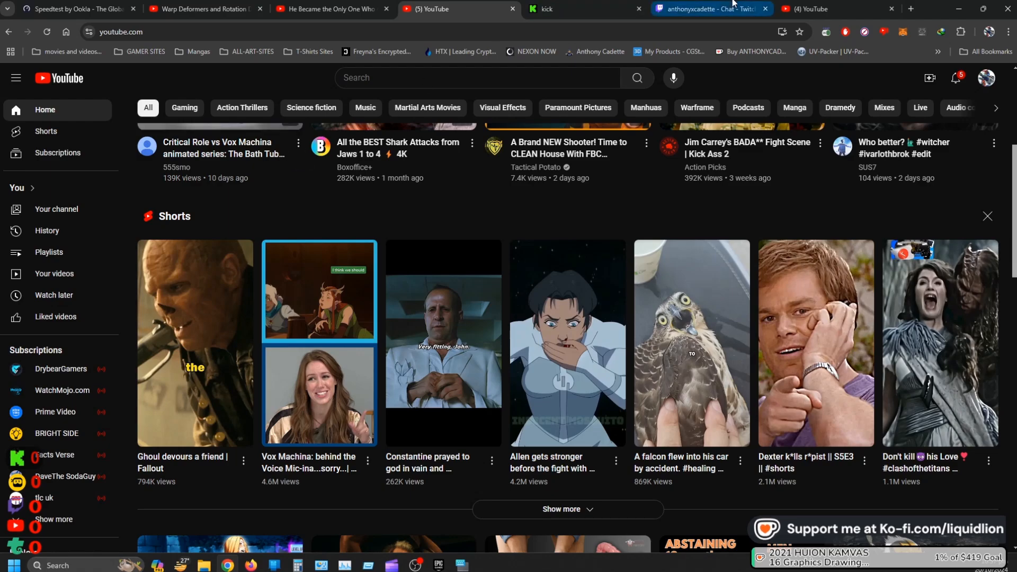
pyautogui.click(355, 12)
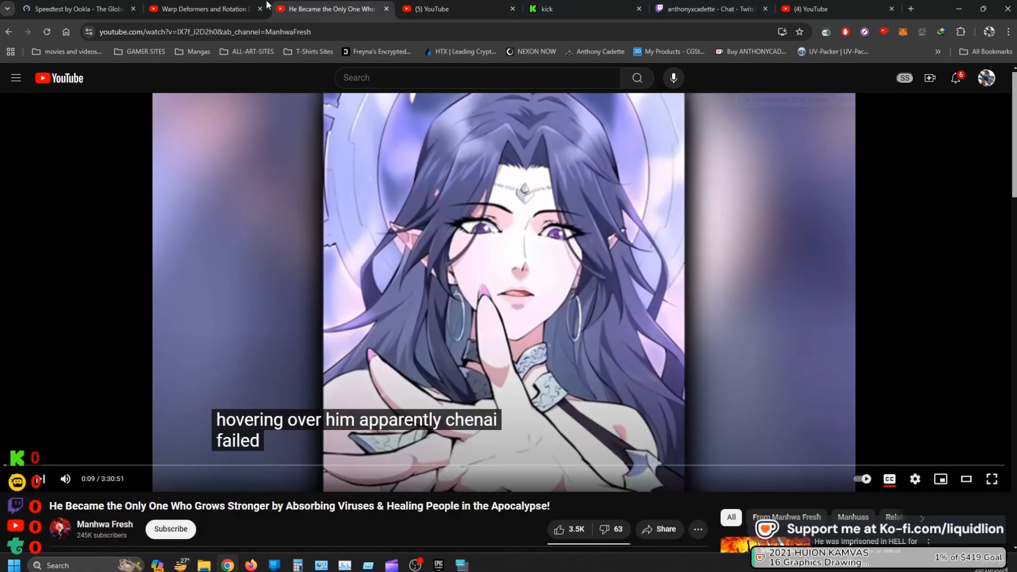
pyautogui.click(830, 6)
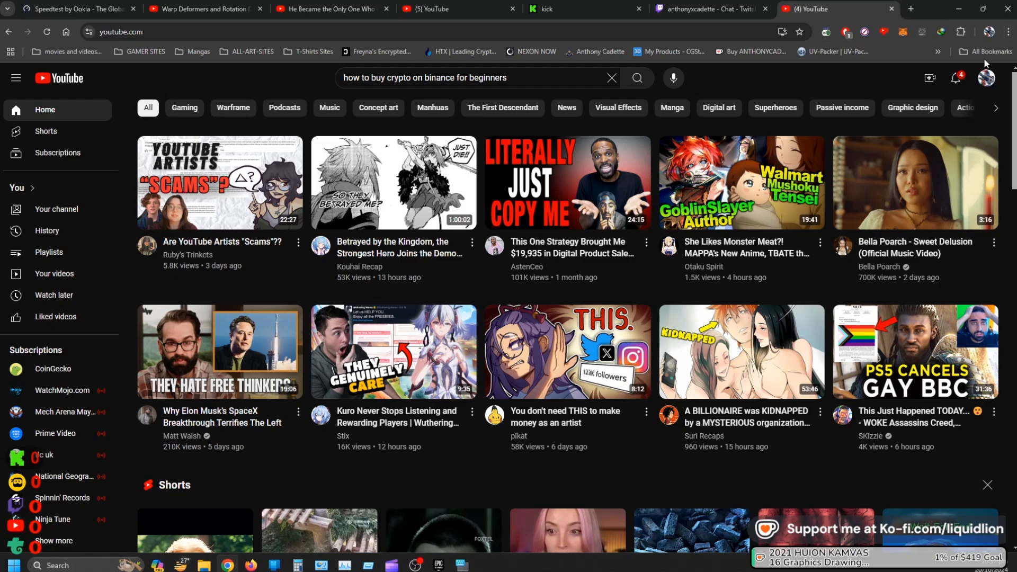
pyautogui.click(987, 80)
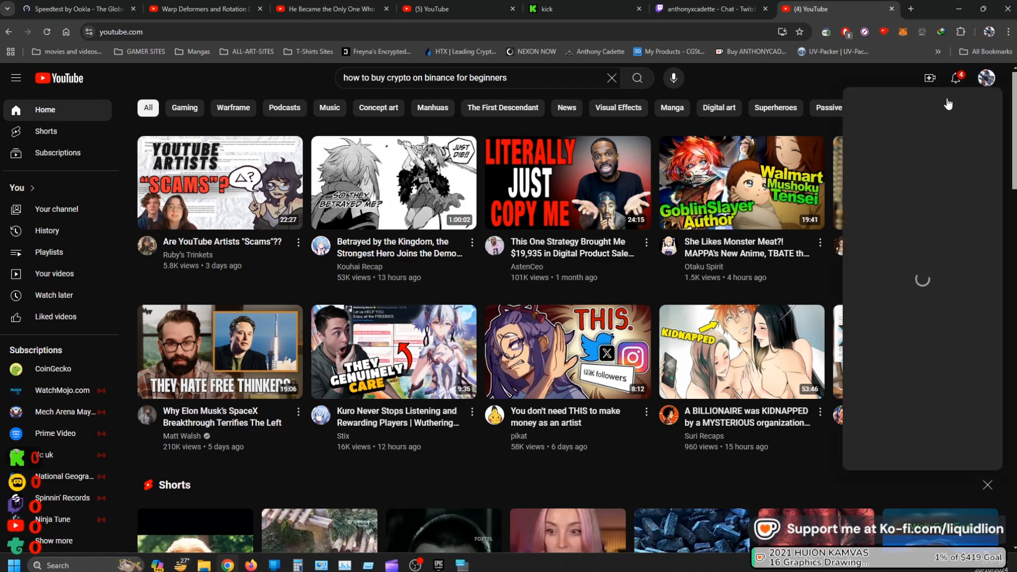
pyautogui.click(897, 132)
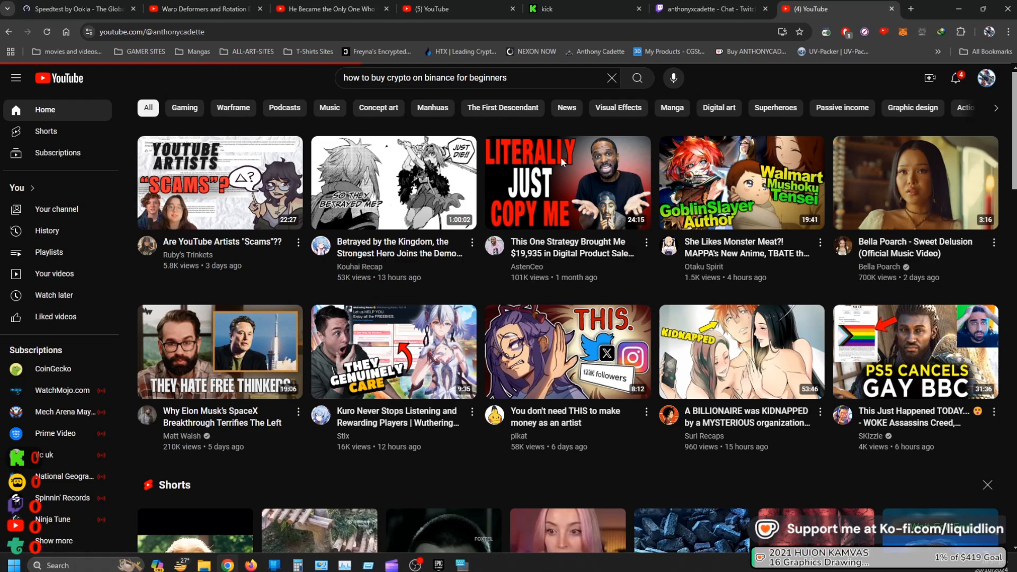
# - Read the comments under the channel's video "How to use Extension on Mihon App" and return to Clip Studio Paint
pyautogui.scroll(-5, 306, 360)
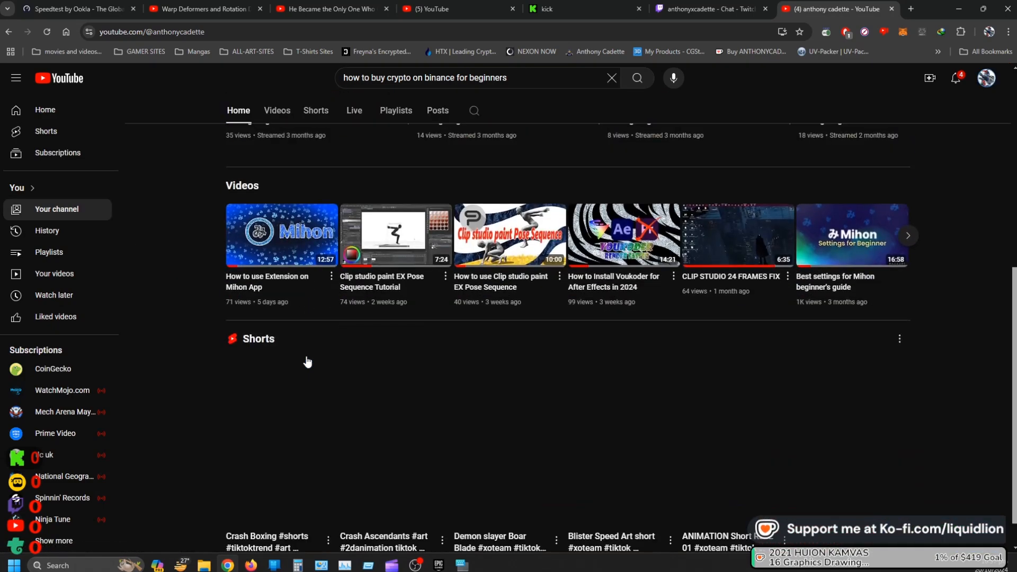
pyautogui.click(294, 252)
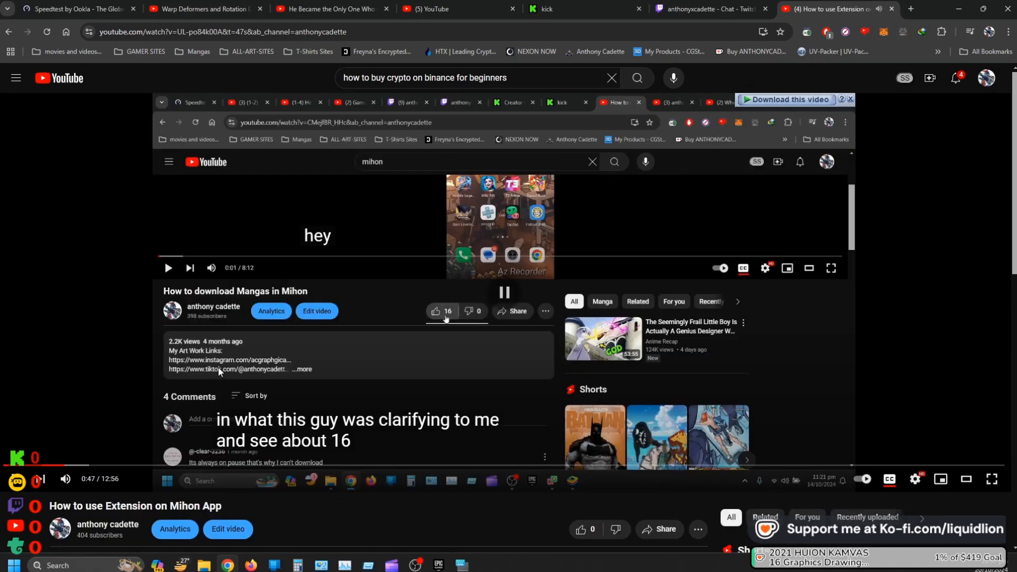
pyautogui.scroll(-6, 217, 367)
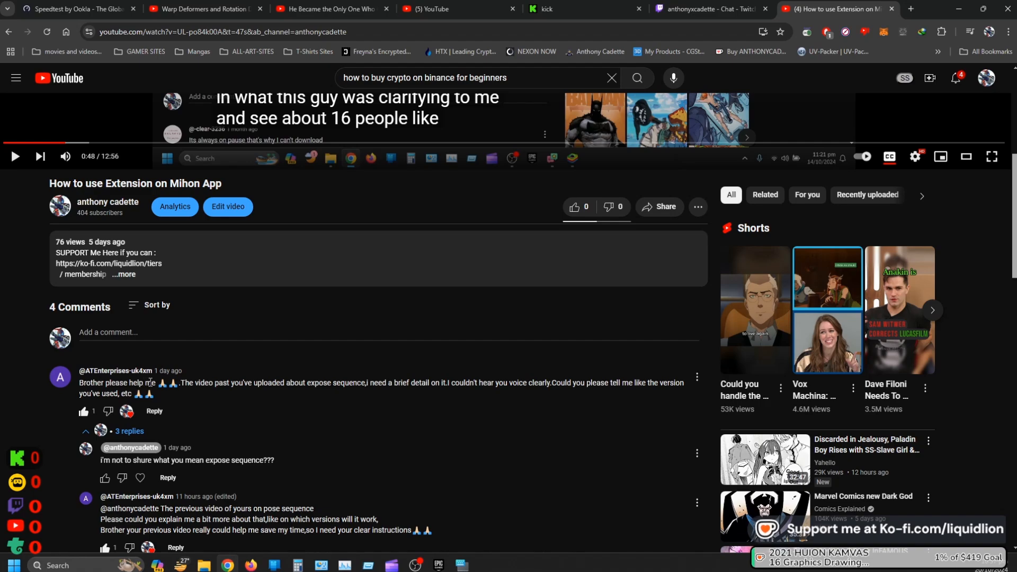
pyautogui.scroll(-2, 255, 353)
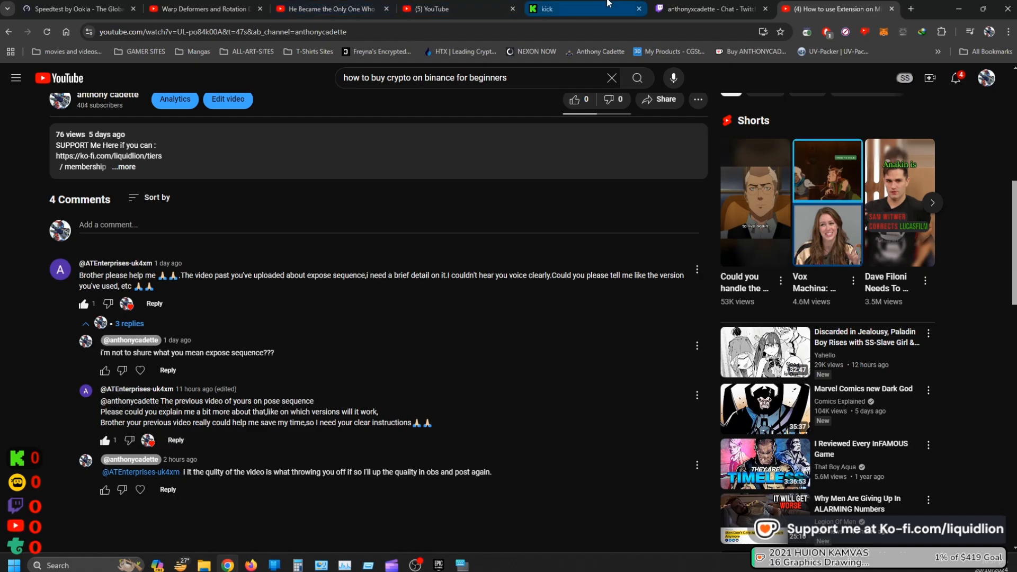
pyautogui.click(962, 9)
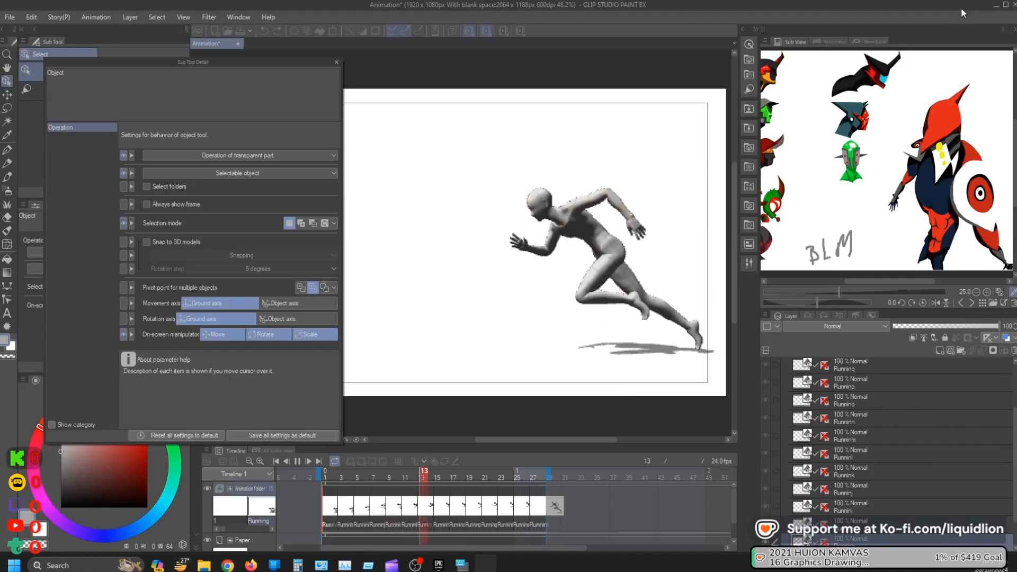